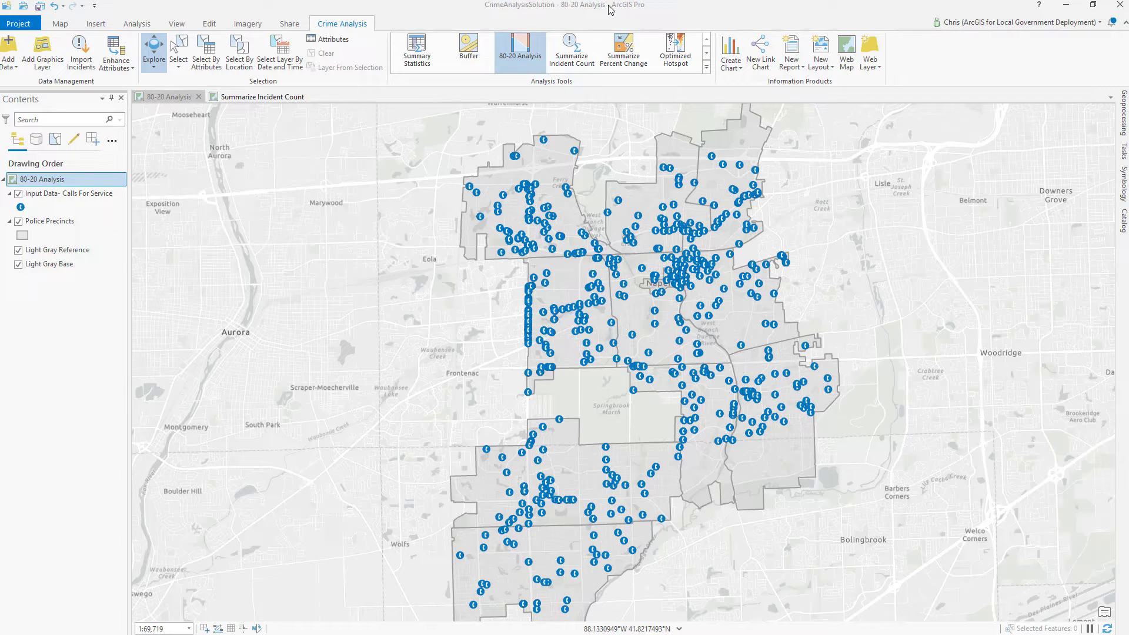
- Open the 80-20 Analysis tool with Input Data- Calls For Service as the input point features
left_click(525, 54)
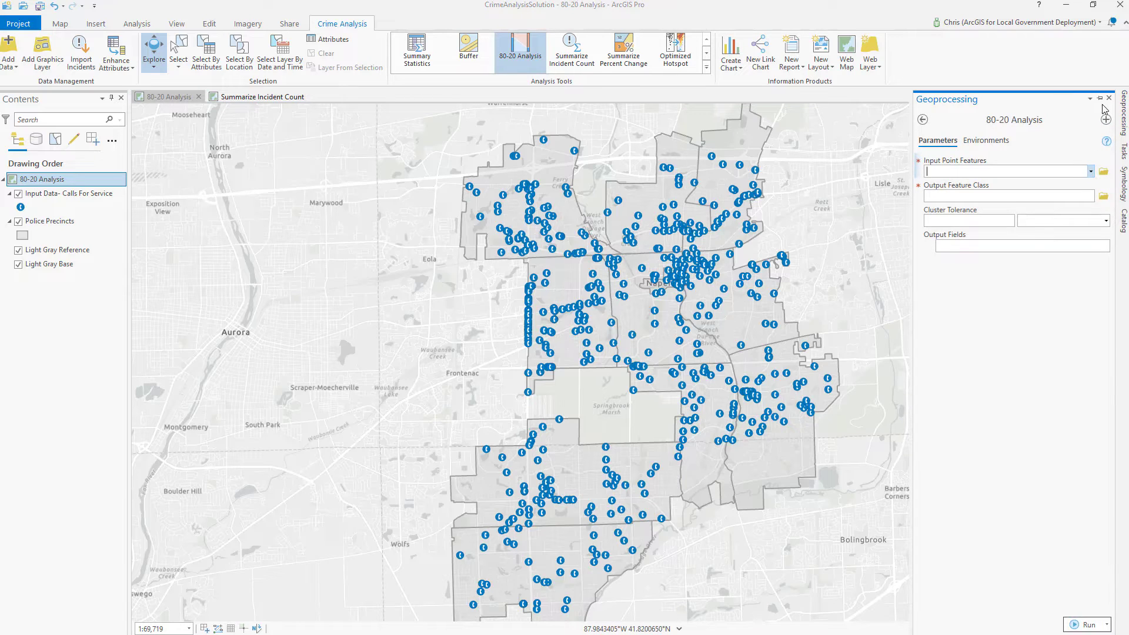
left_click(1100, 98)
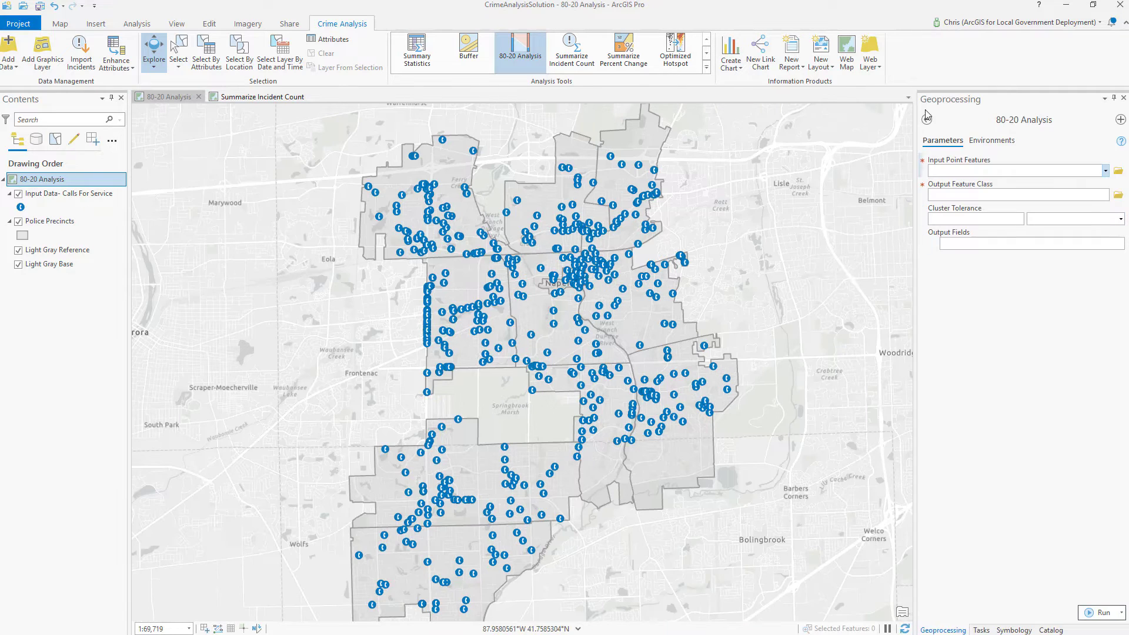
left_click(1105, 173)
left_click(1101, 181)
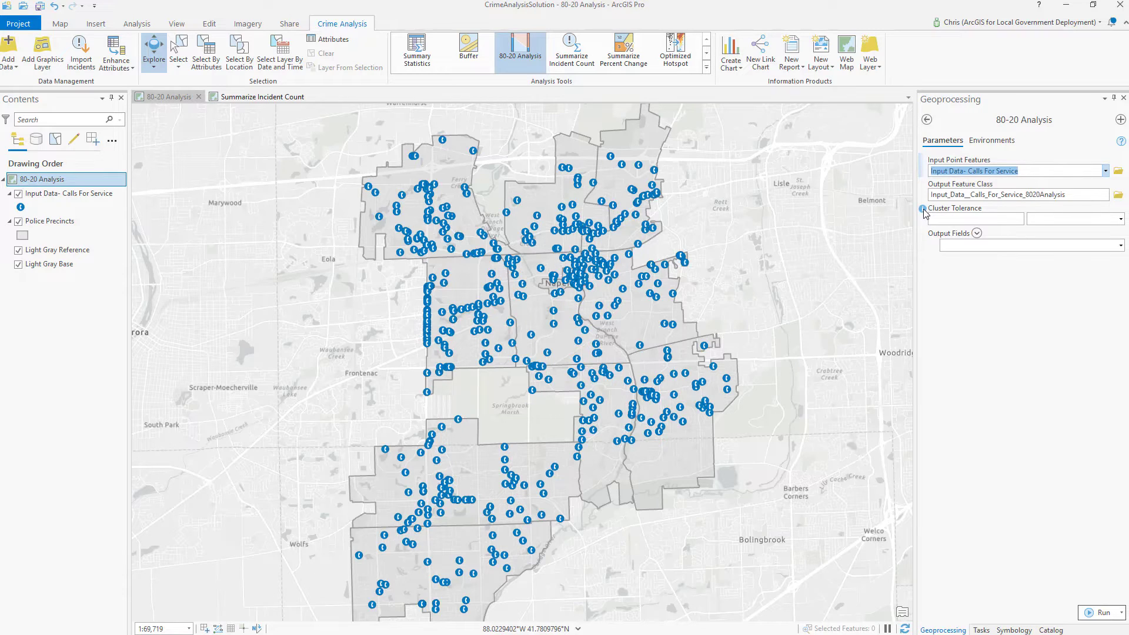
mouse_move(927, 213)
- Add Full Address to the output fields and run the 80-20 Analysis
left_click(1121, 247)
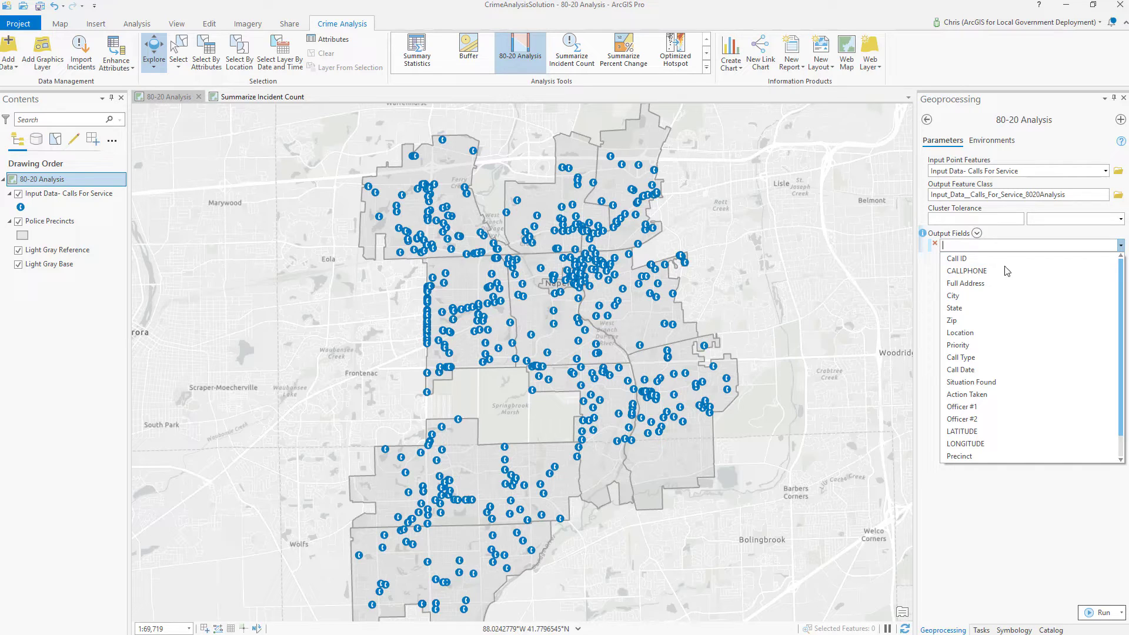
left_click(987, 284)
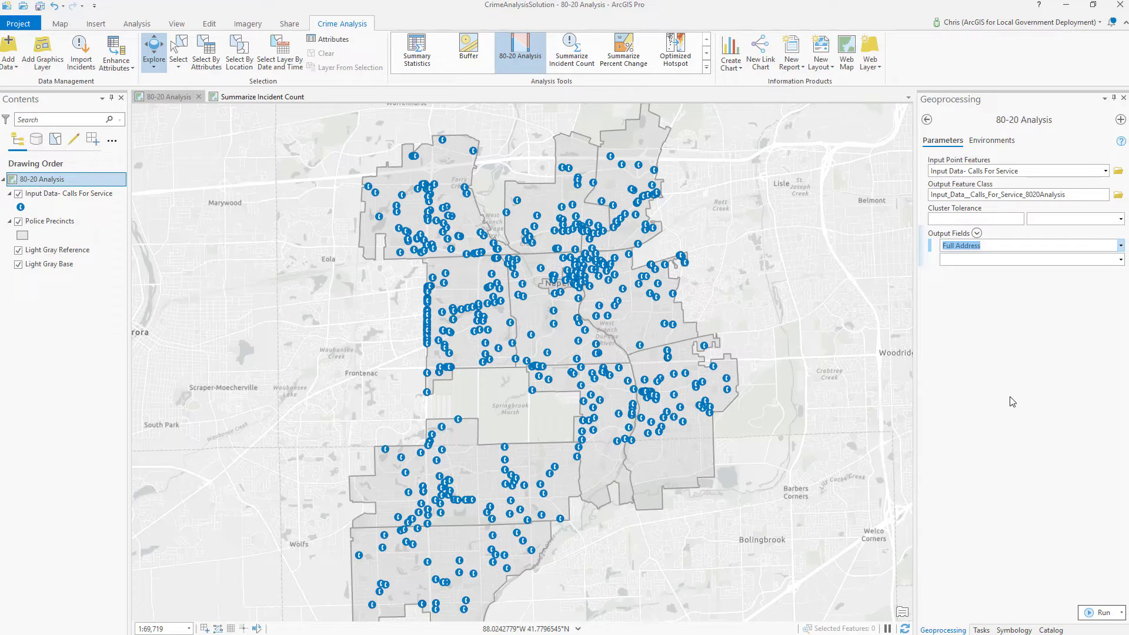
left_click(1098, 613)
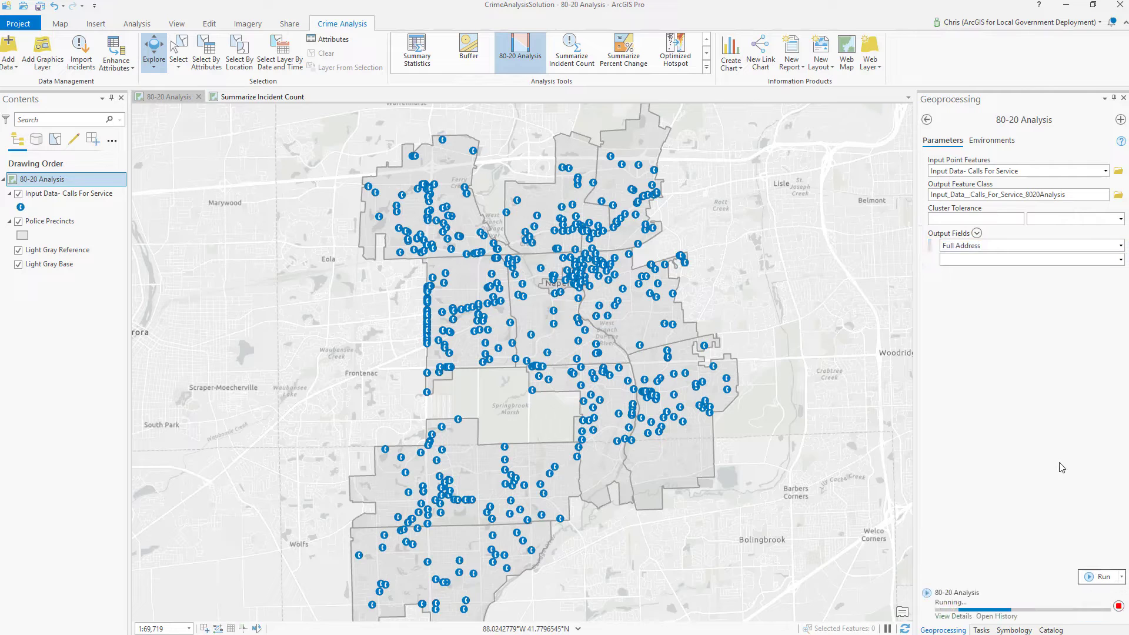
- Turn off the Input Data- Calls For Service layer and select the new 8020Analysis layer
left_click(19, 194)
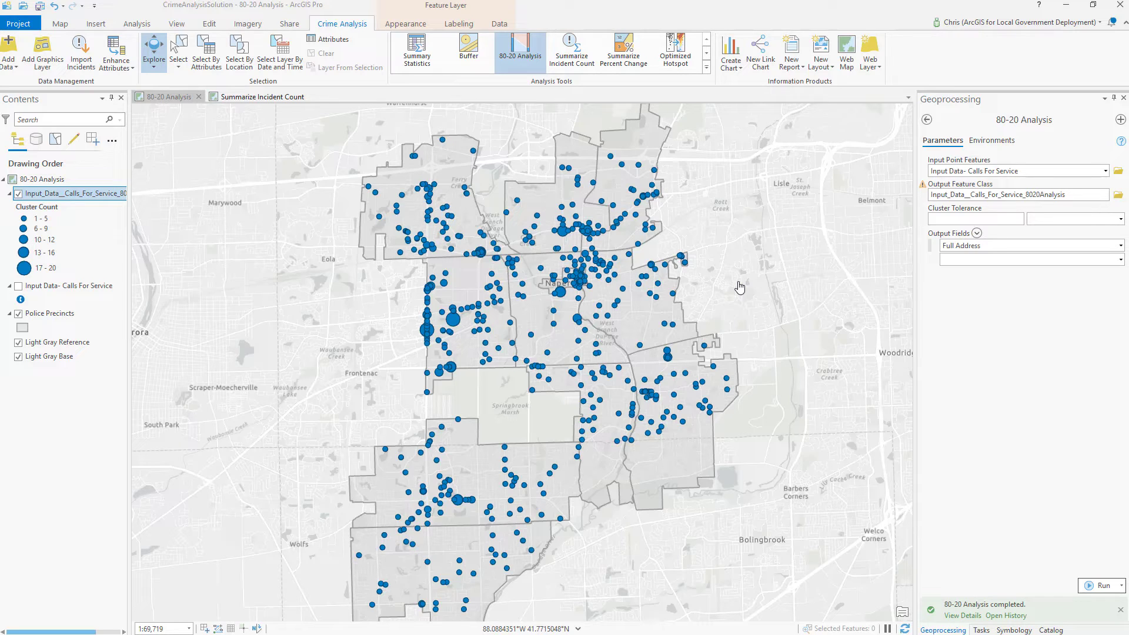
left_click(48, 239)
left_click(81, 196)
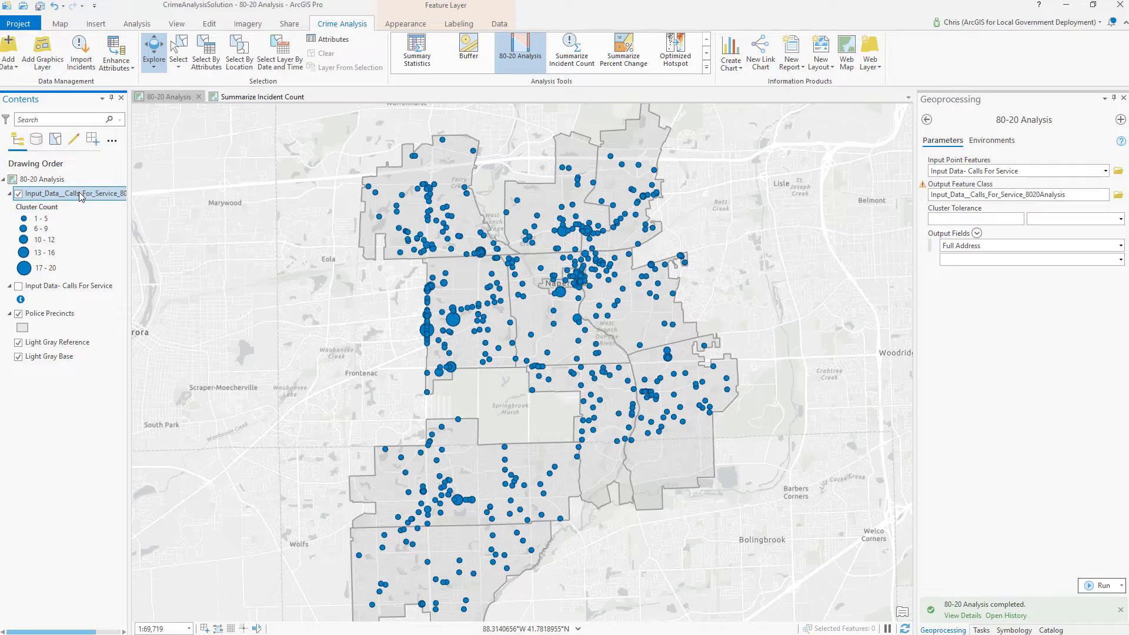
- Open the 8020Analysis attribute table and dock it to the left of the map
right_click(81, 196)
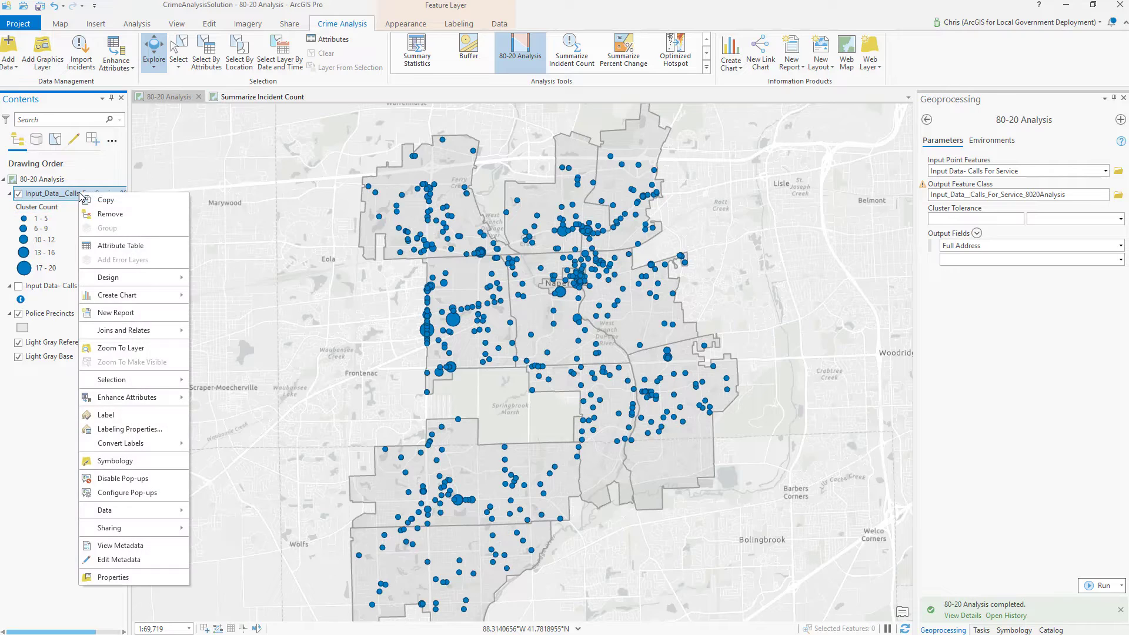
left_click(111, 246)
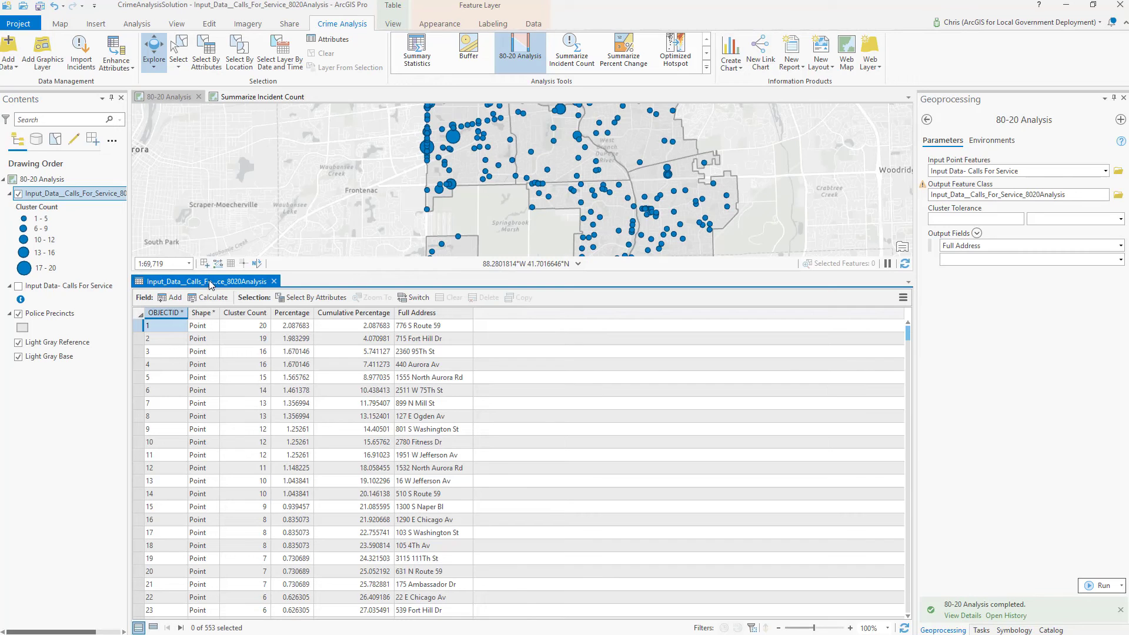
left_click_drag(210, 282, 499, 213)
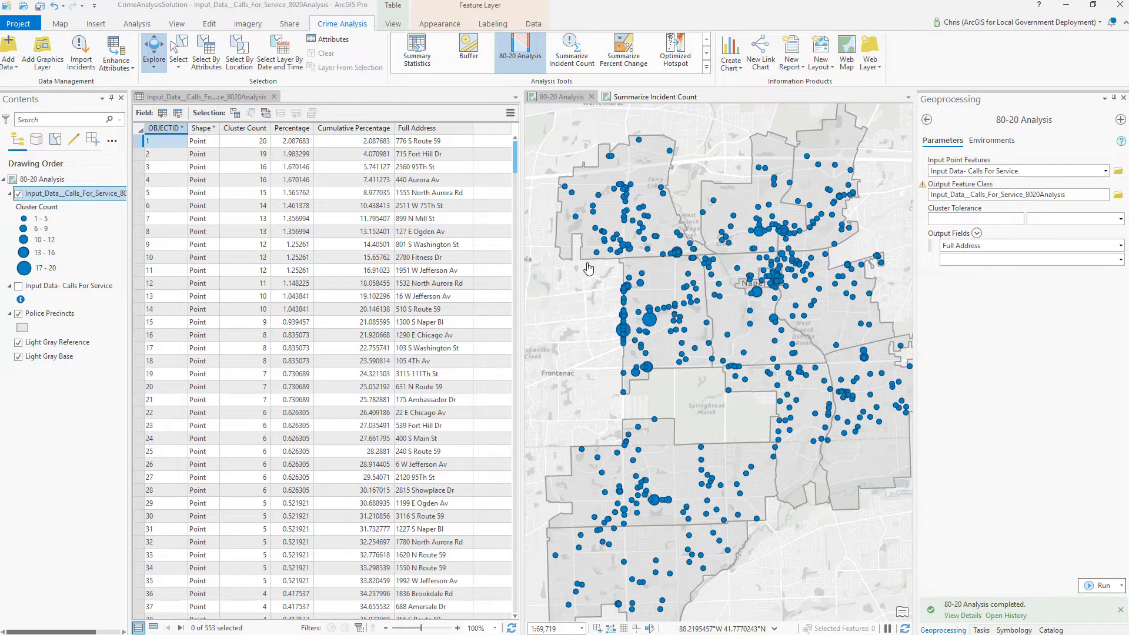
left_click(586, 307)
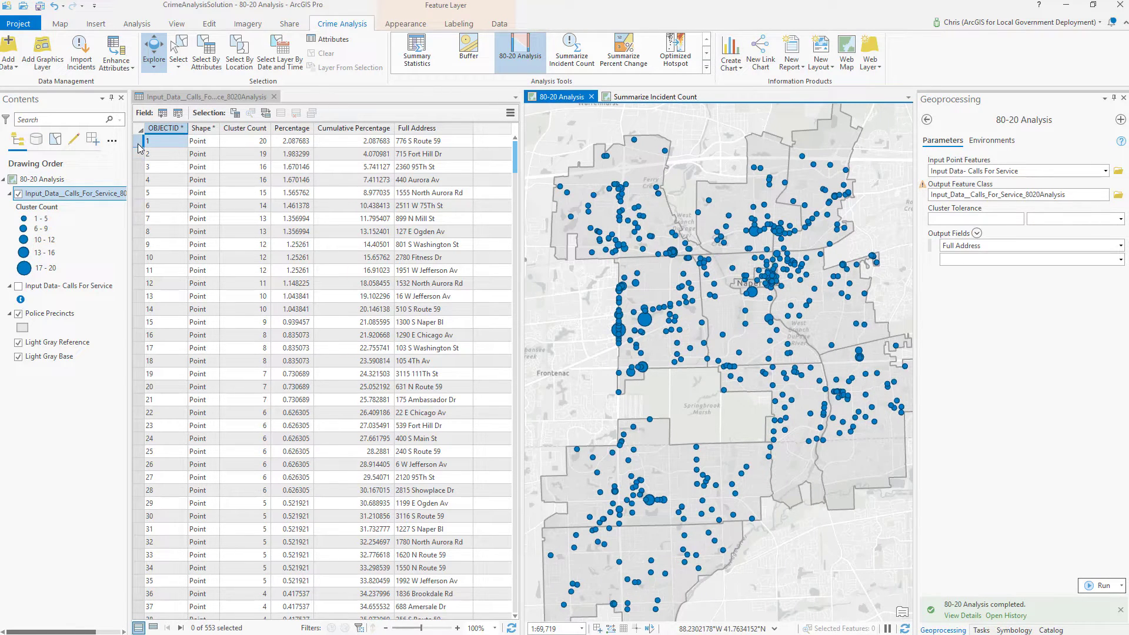
left_click(320, 154)
left_click(141, 146)
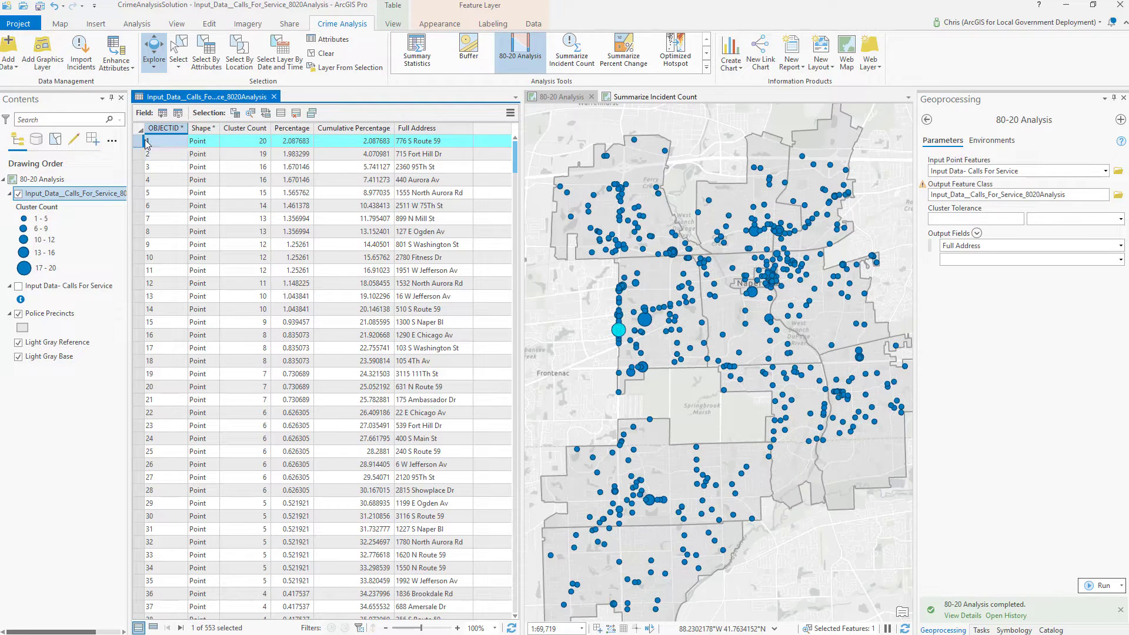
left_click(143, 386)
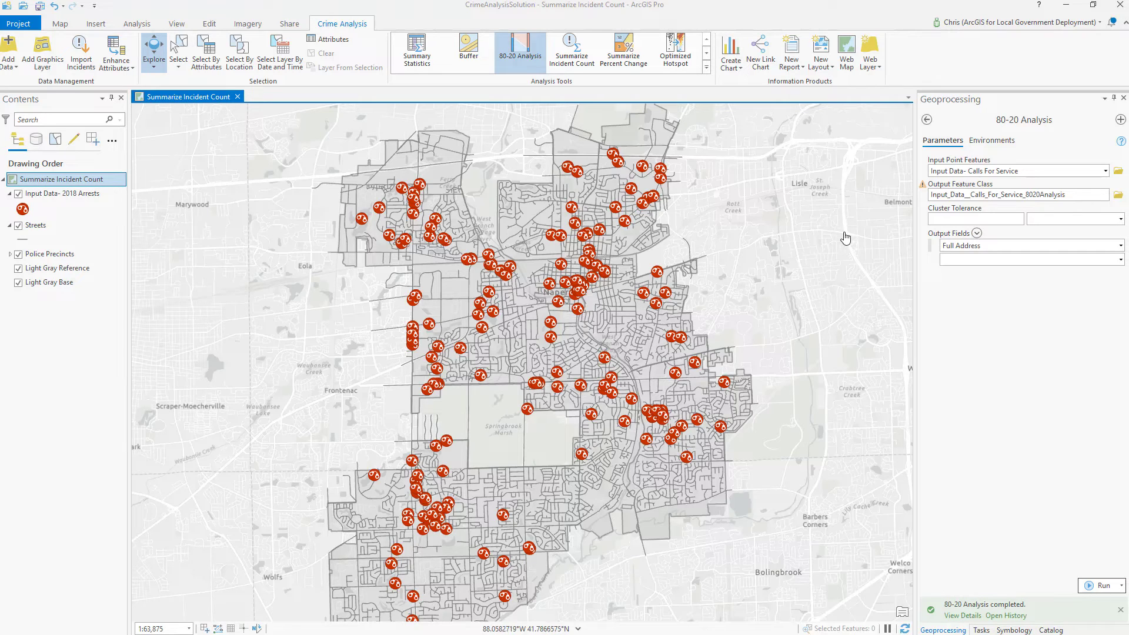
- Open Summarize Incident Count with Streets as input and Input Data- 2018 Arrests as summary features
left_click(614, 54)
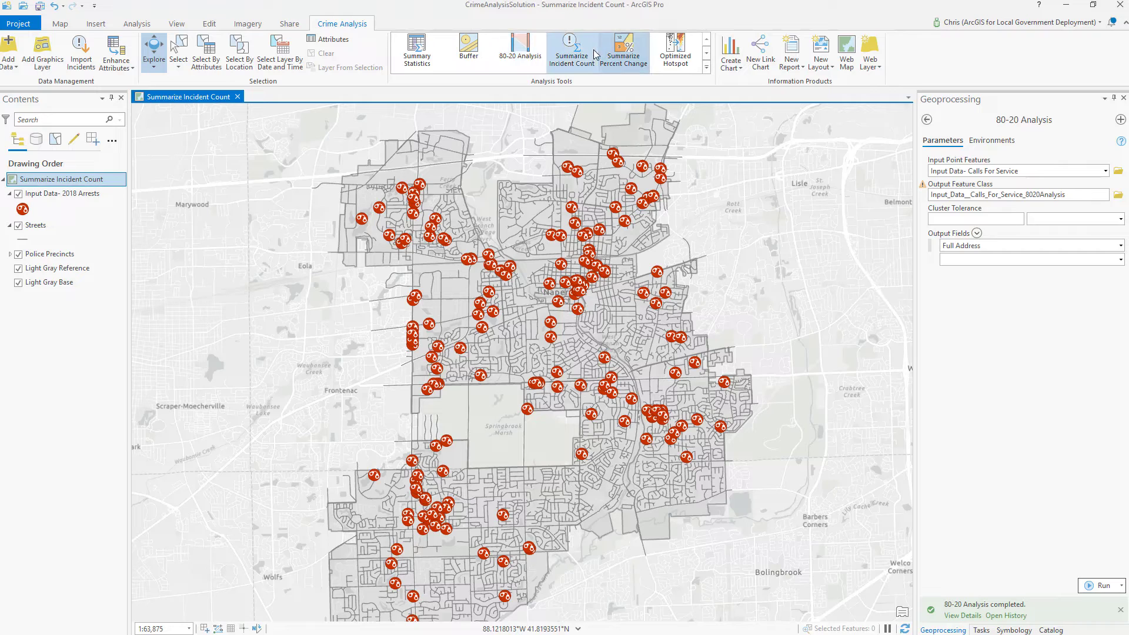
left_click(588, 53)
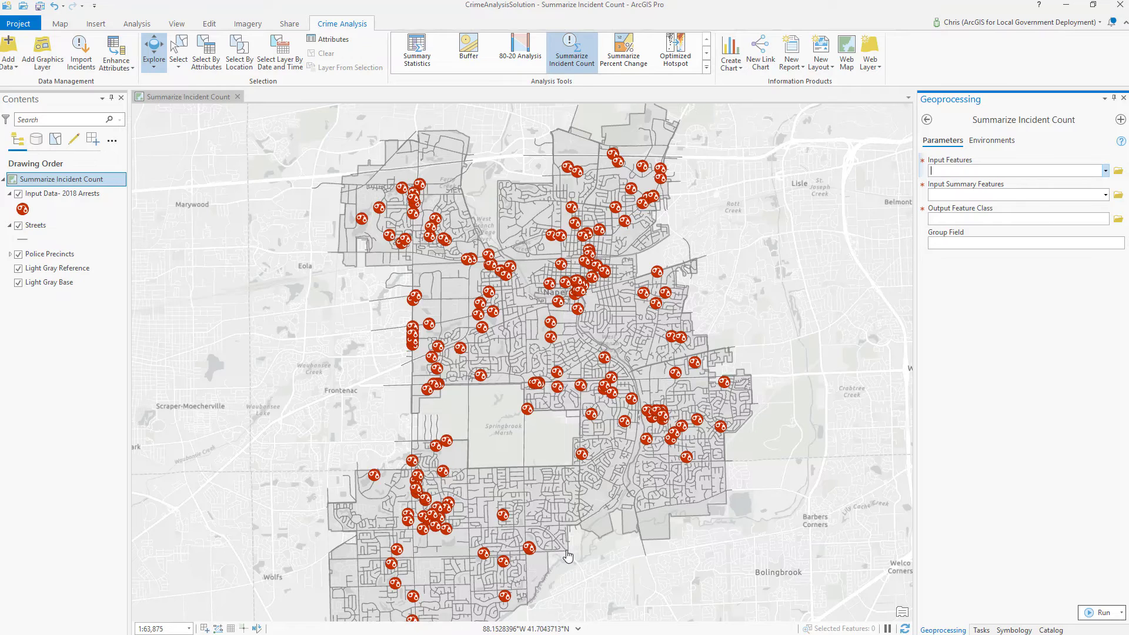
left_click(1105, 171)
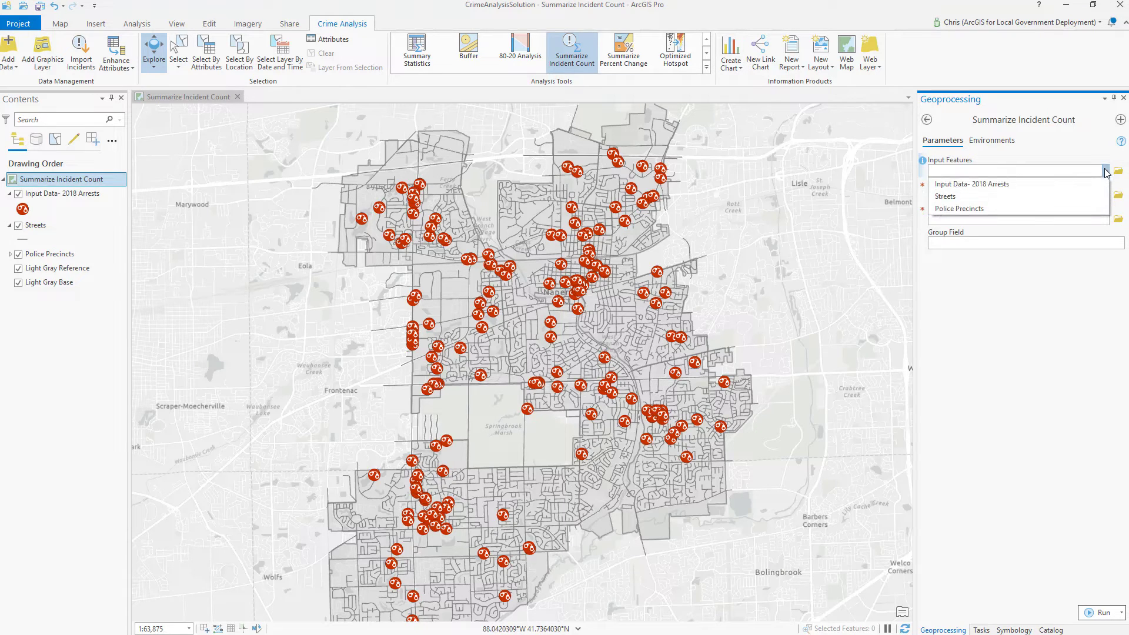
left_click(1085, 200)
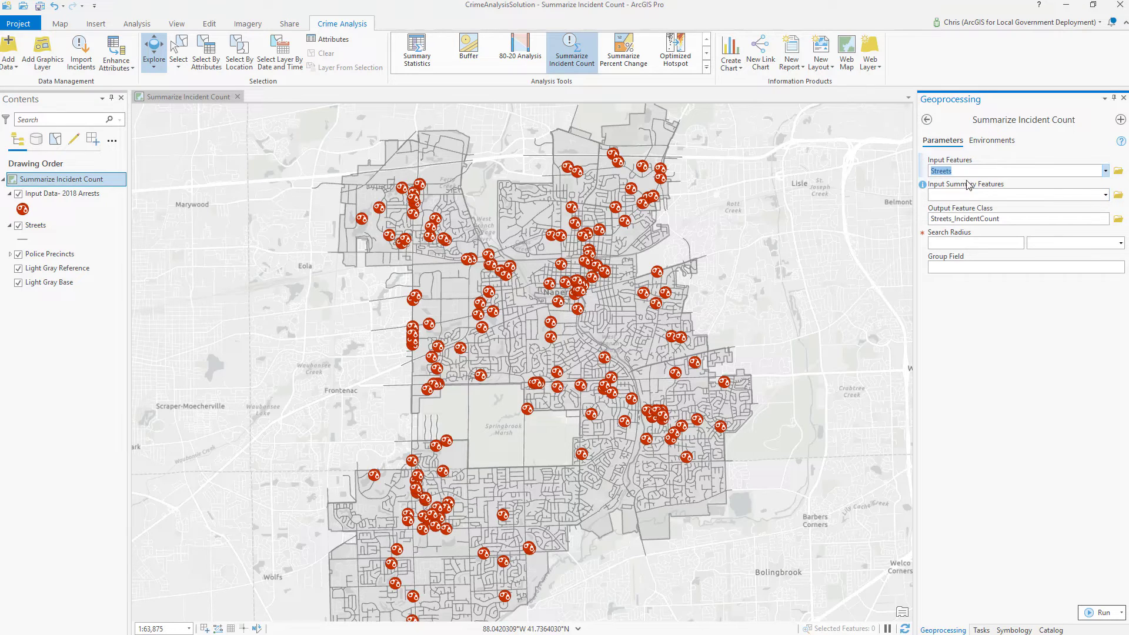
left_click(1105, 195)
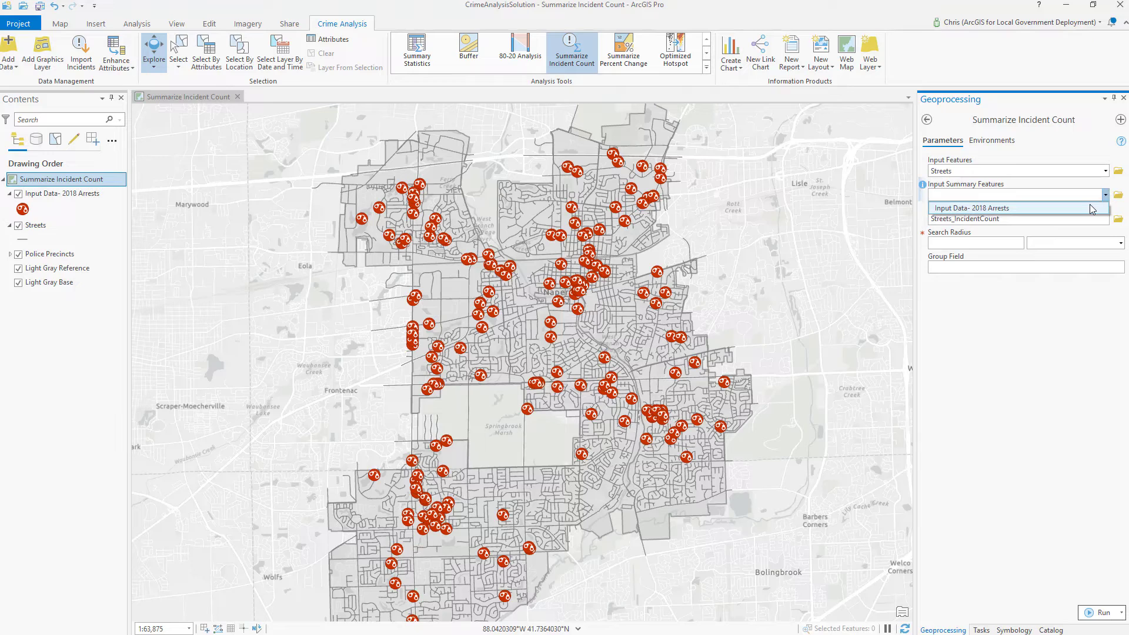
left_click(1089, 209)
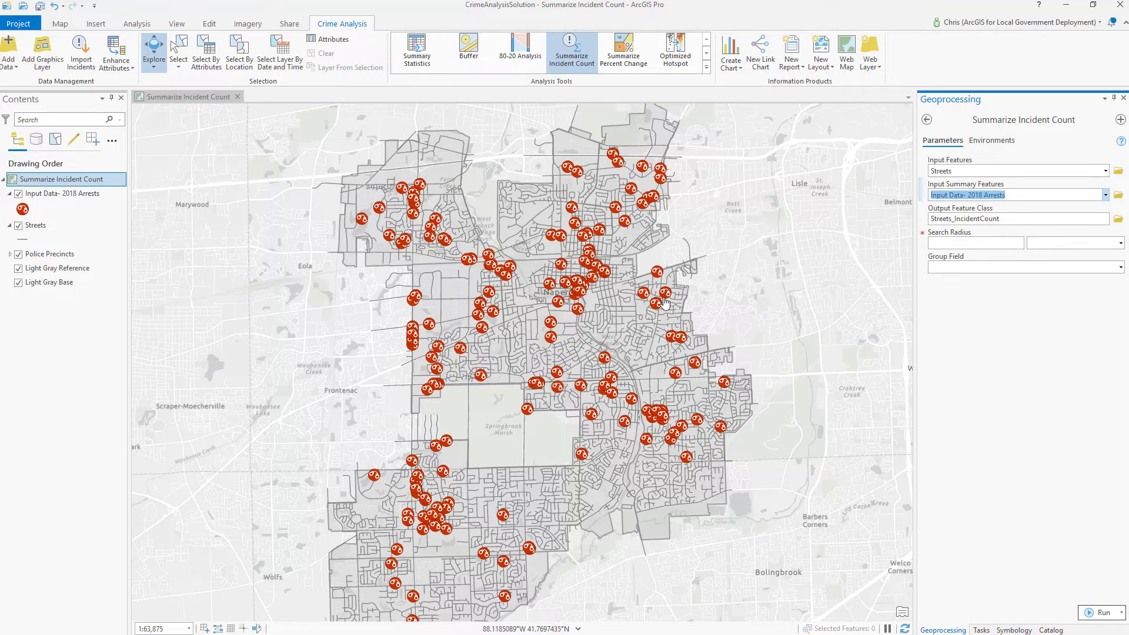
- Zoom in from 1:63,875 to about 1:736 around the arrest point beside Edward Rd
scroll(661, 303, "up", 5)
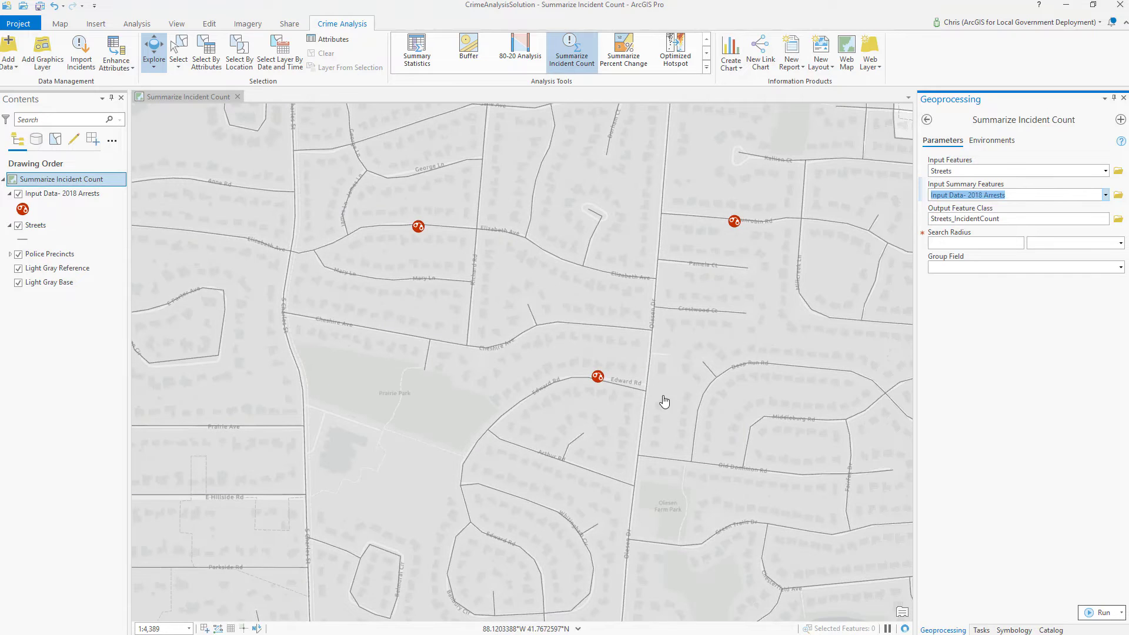
scroll(601, 383, "up", 3)
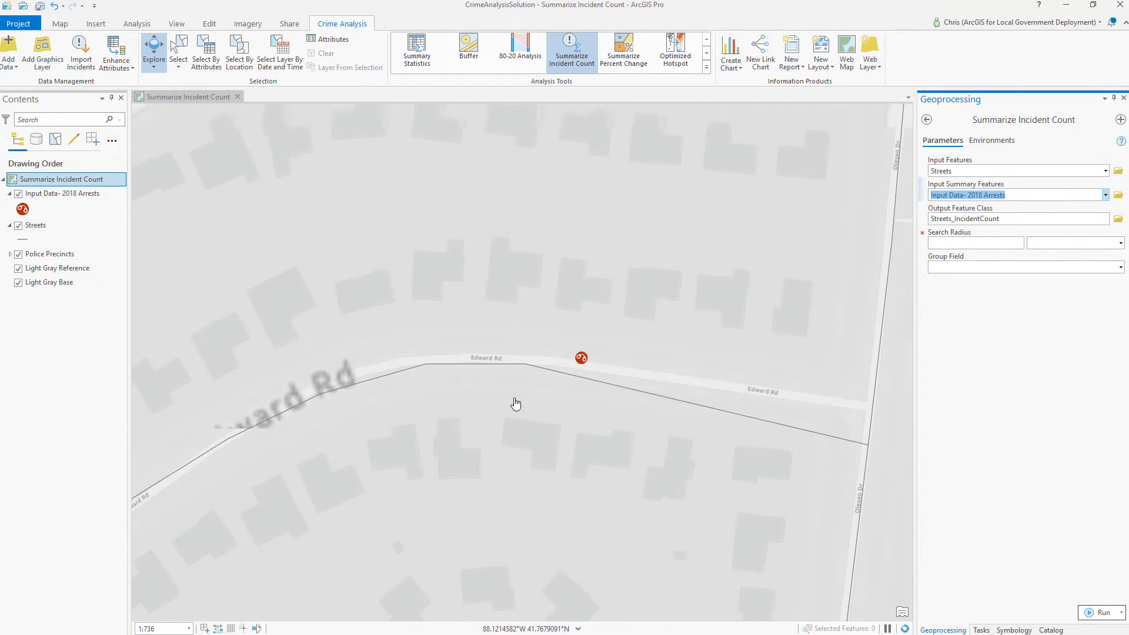
- Measure the arrest point's distance to Edward Rd (about 21 ft), then clear the measurement
left_click(61, 25)
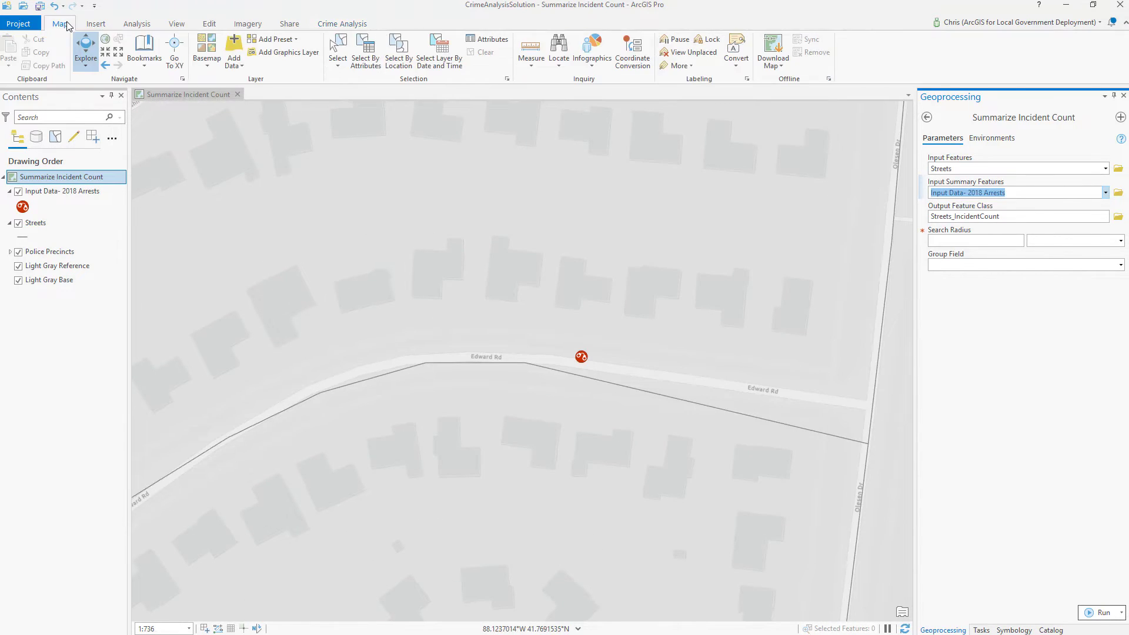
left_click(531, 59)
left_click(551, 97)
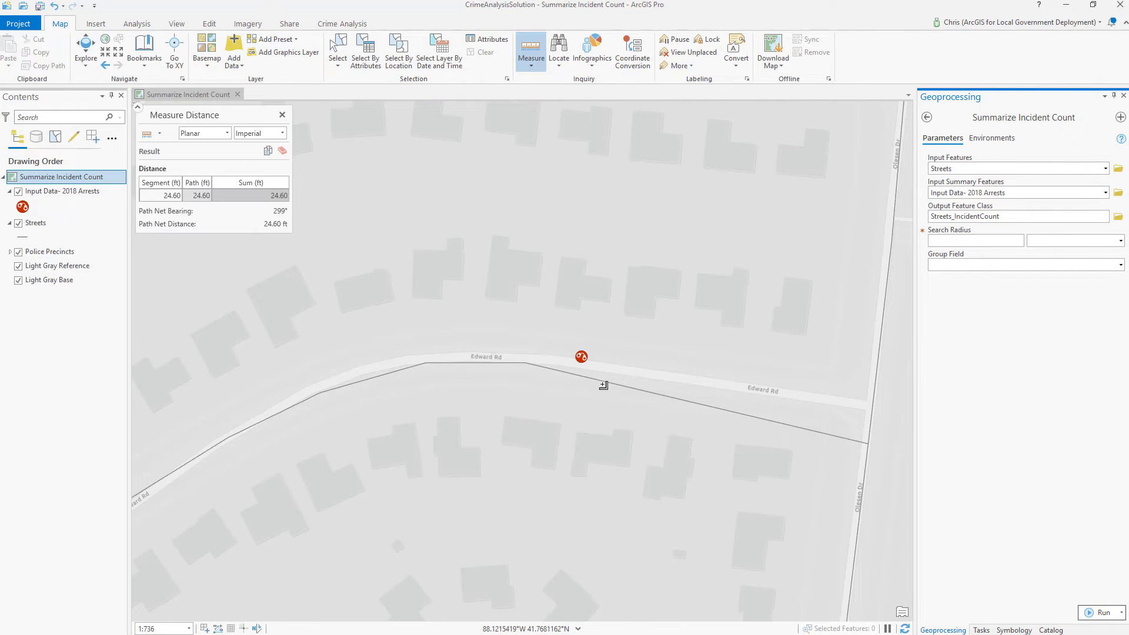
left_click(581, 361)
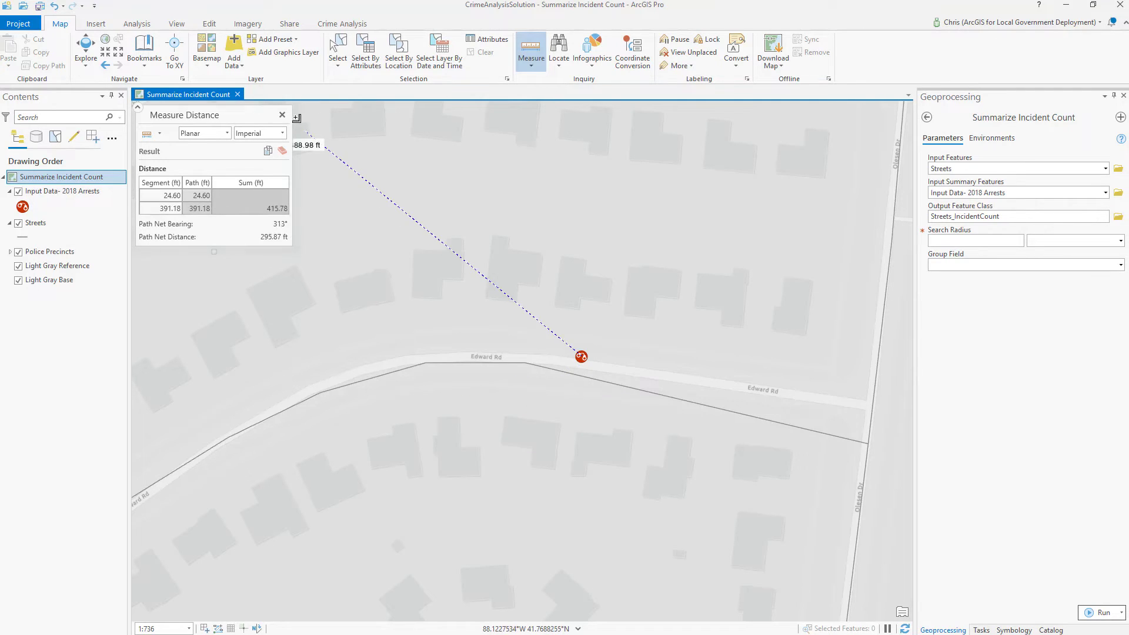
left_click(283, 115)
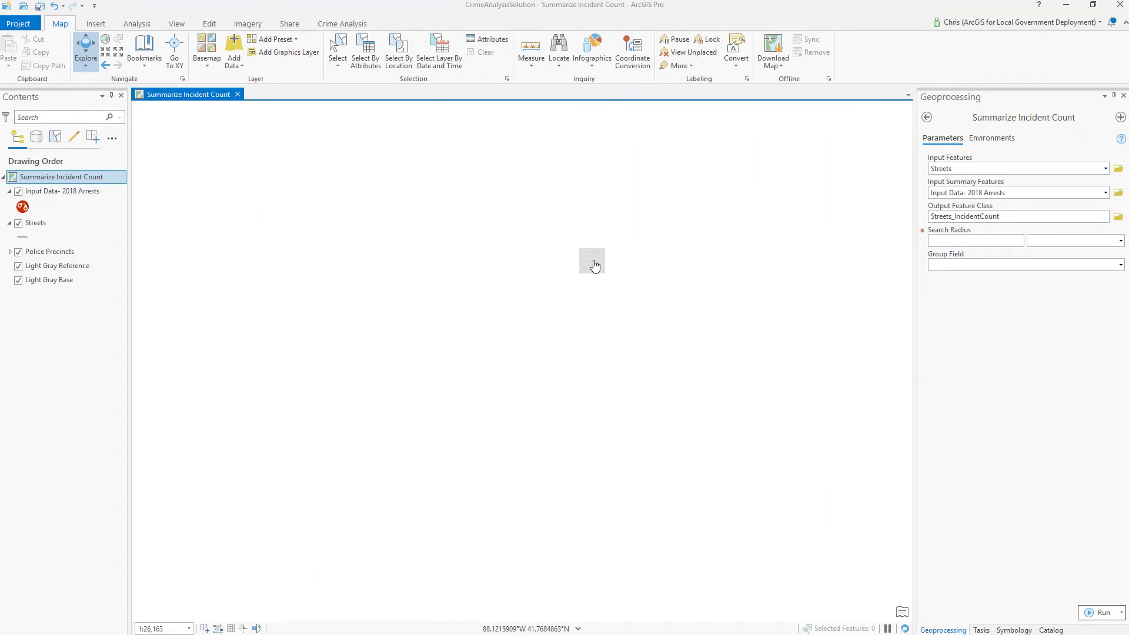
- Set Search Radius to 21 Feet and Group Field to Offense Description, then run the tool
scroll(449, 272, "down", 4)
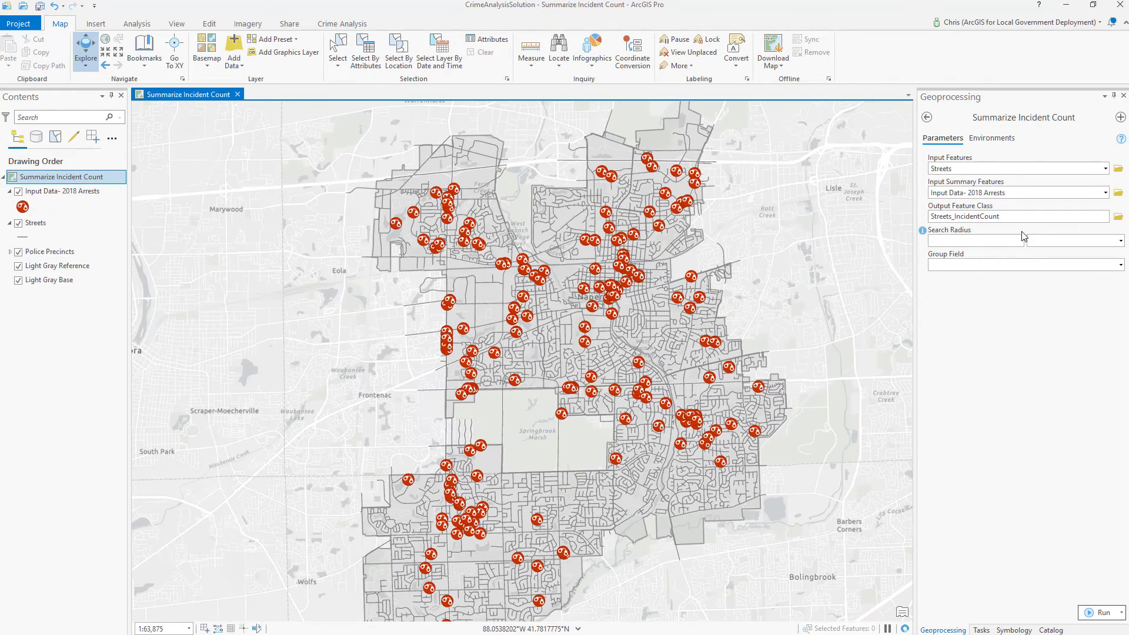
left_click(1012, 239)
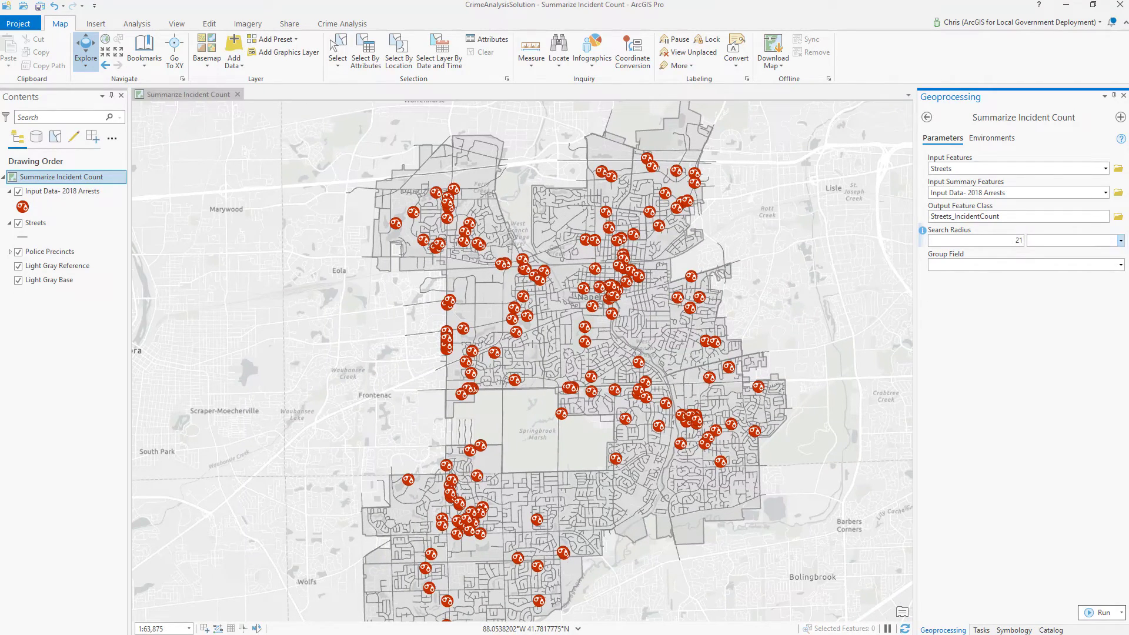
left_click(1121, 241)
left_click(1090, 298)
left_click(1121, 265)
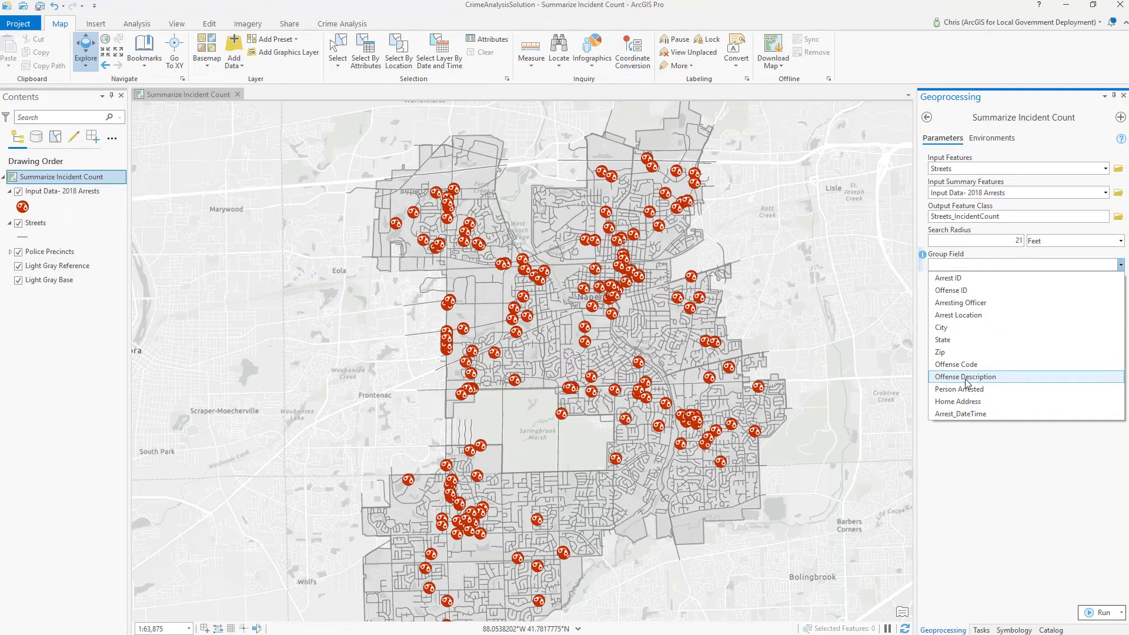
left_click(966, 377)
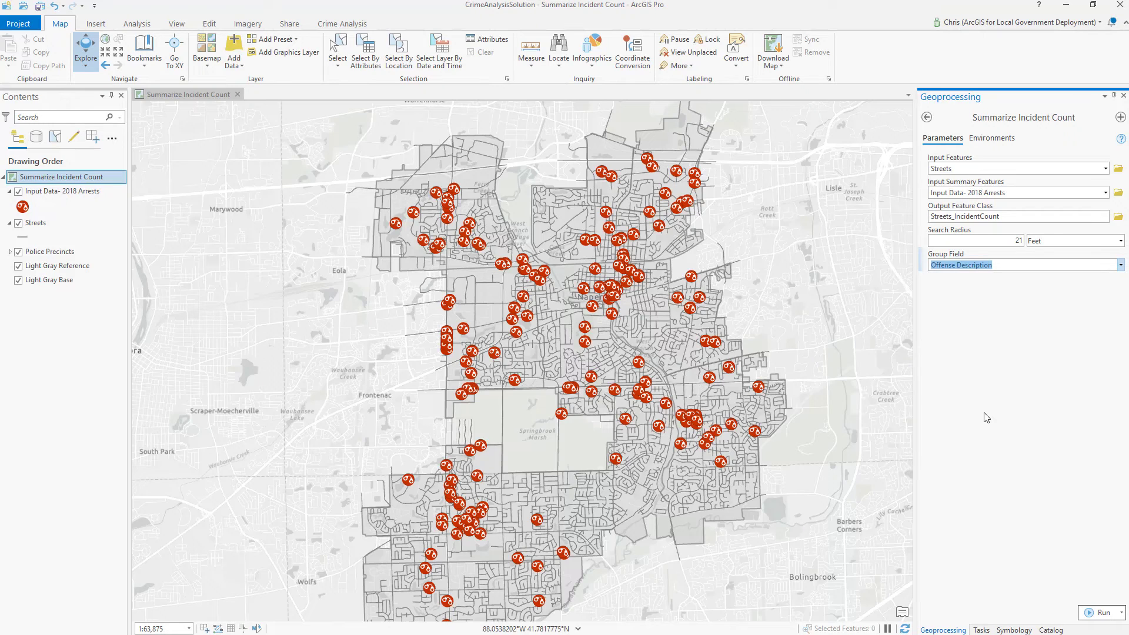
left_click(1102, 612)
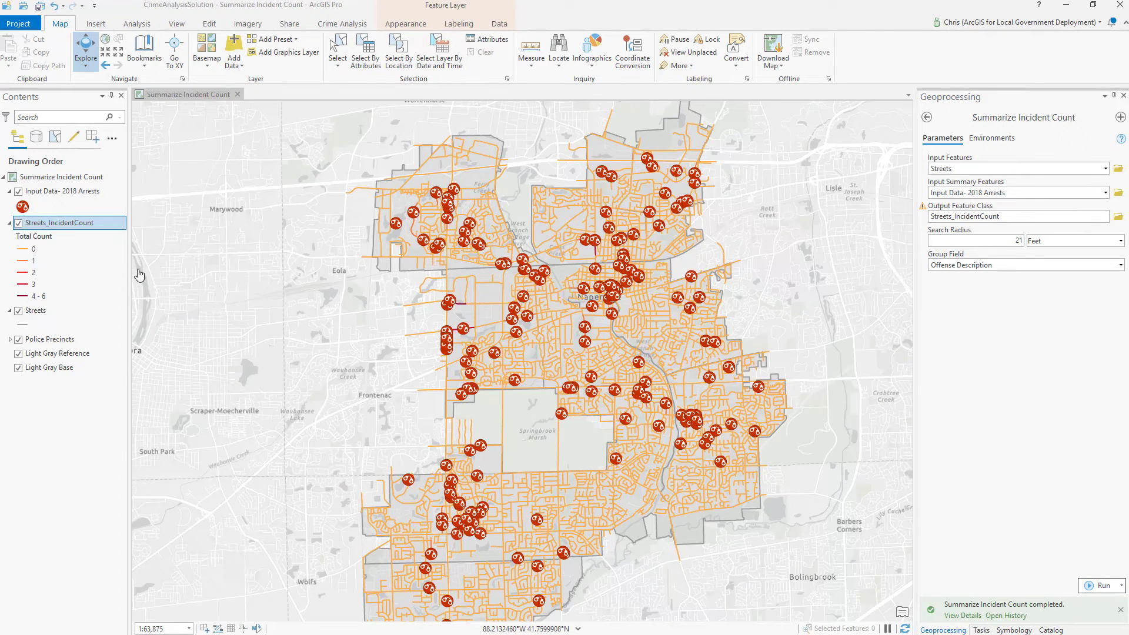
- Hide the Input Data - 2018 Arrests point layer in Contents
left_click(20, 191)
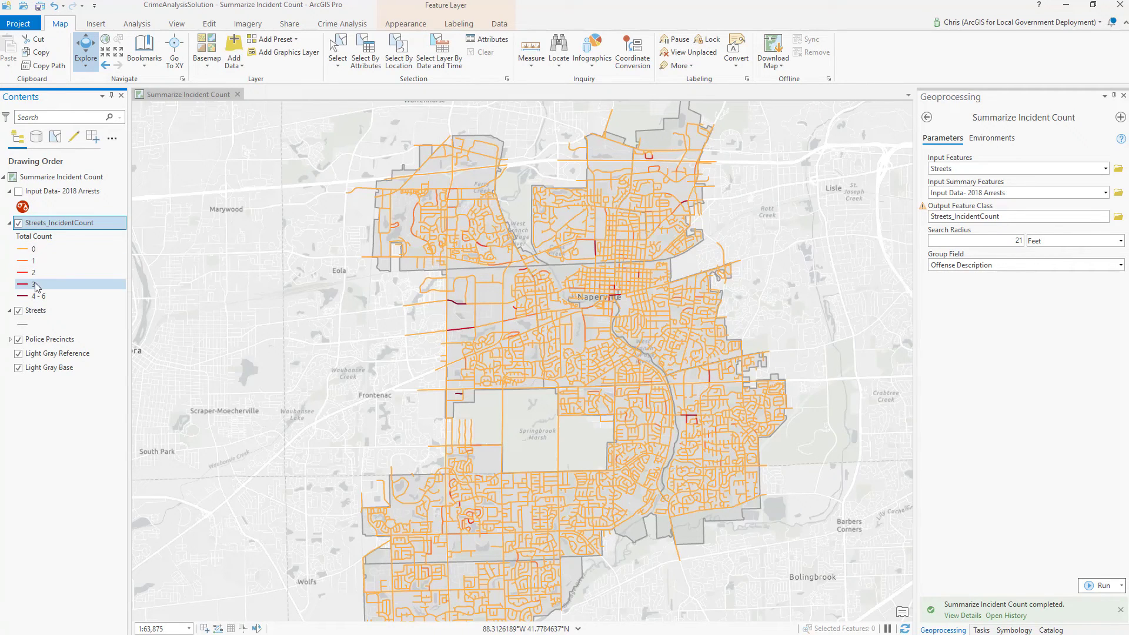
right_click(51, 229)
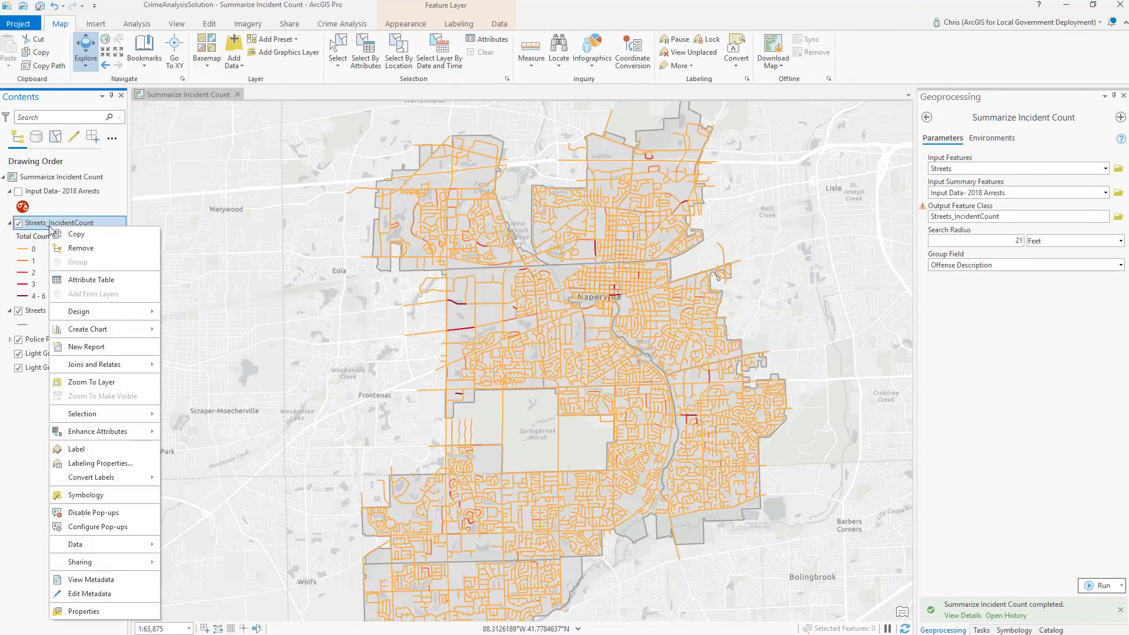
- Switch Streets_IncidentCount symbology to 5 Equal Interval graduated colour classes on Total Count
left_click(78, 497)
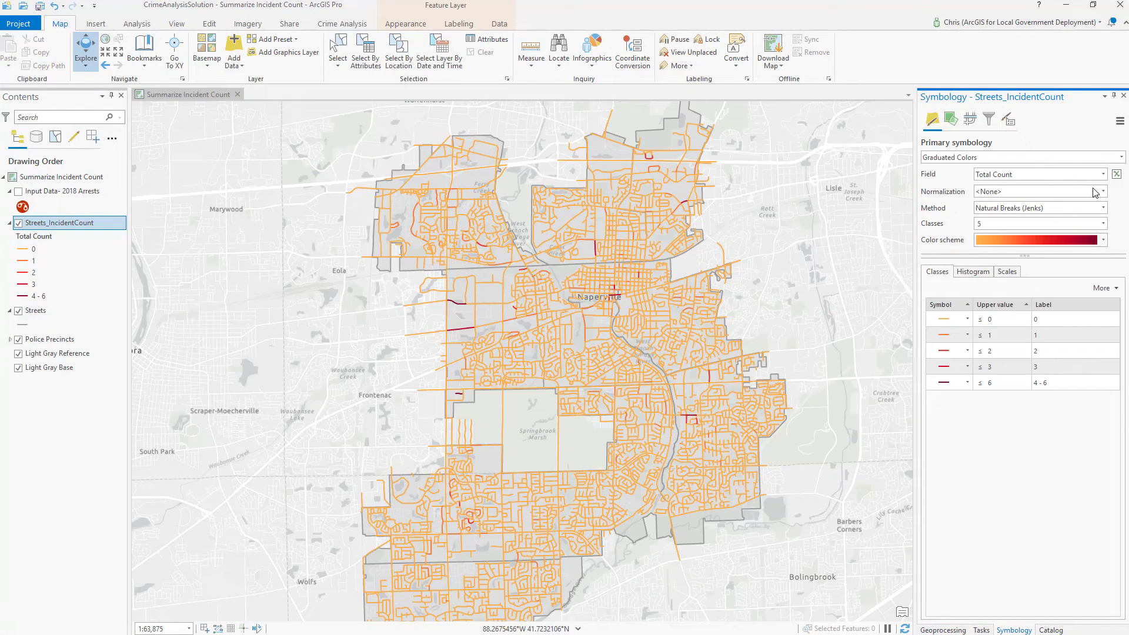
left_click(1103, 209)
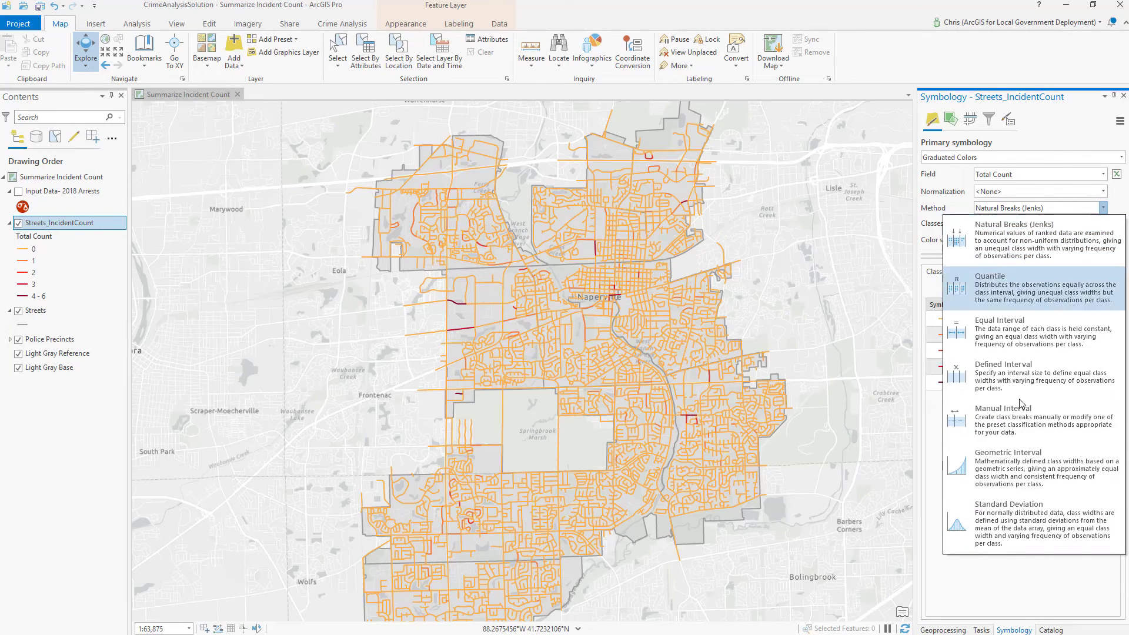
left_click(1045, 331)
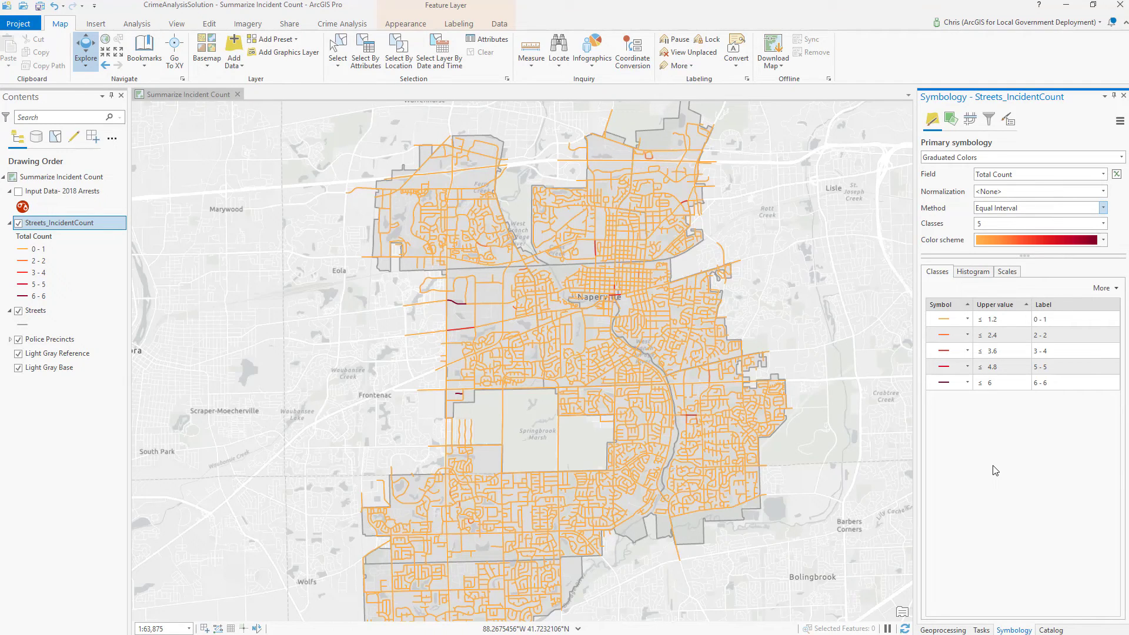
left_click(946, 323)
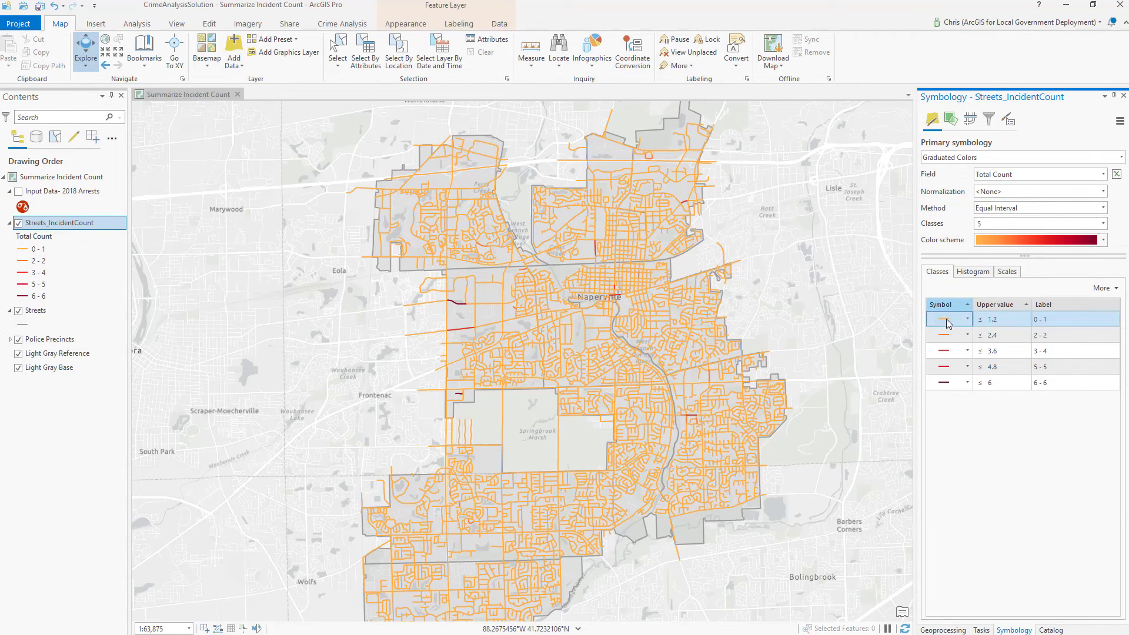
- Give the 0 - 1 and 2 - 2 classes No color and hide the grey Streets layer
left_click(948, 320)
left_click(970, 329)
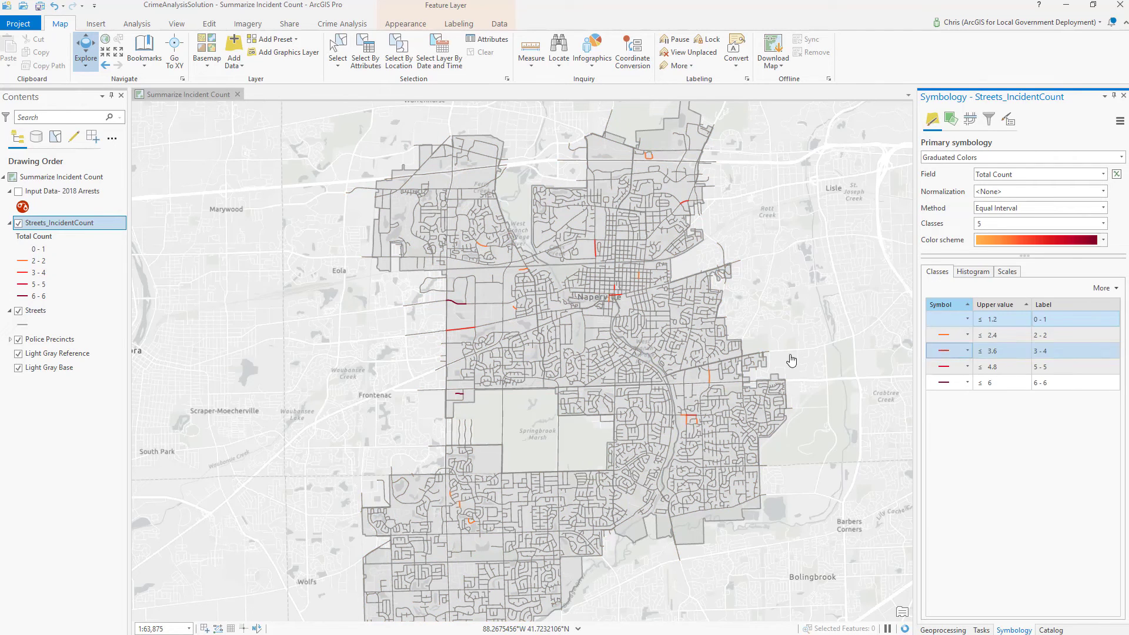
left_click(18, 311)
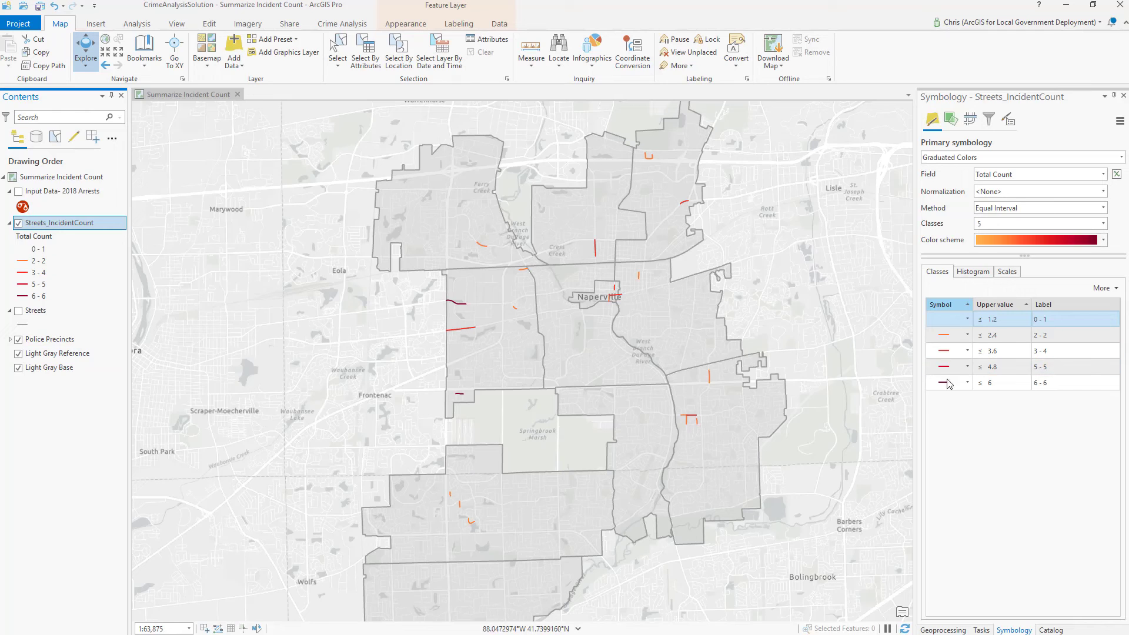
right_click(932, 342)
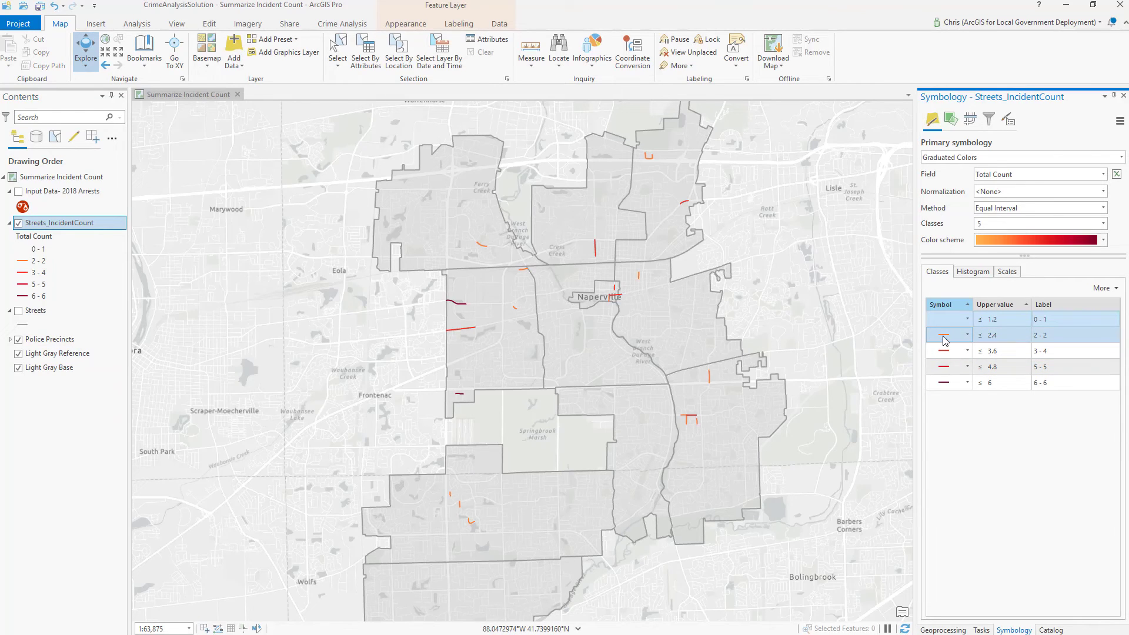
left_click(953, 350)
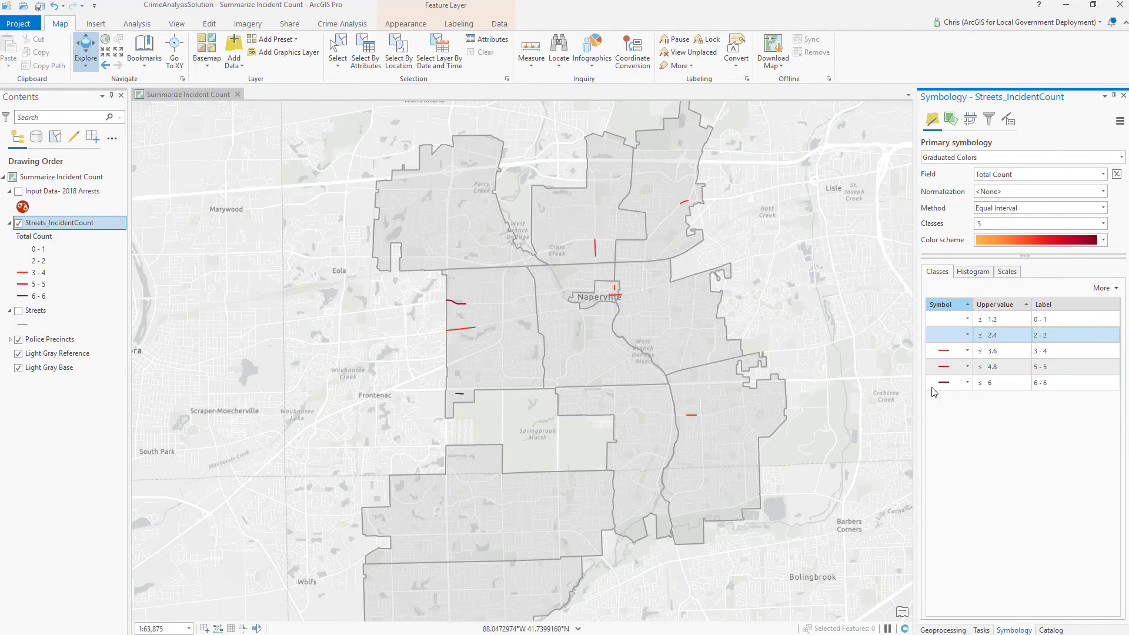
left_click(944, 352, "ctrl")
right_click(64, 224)
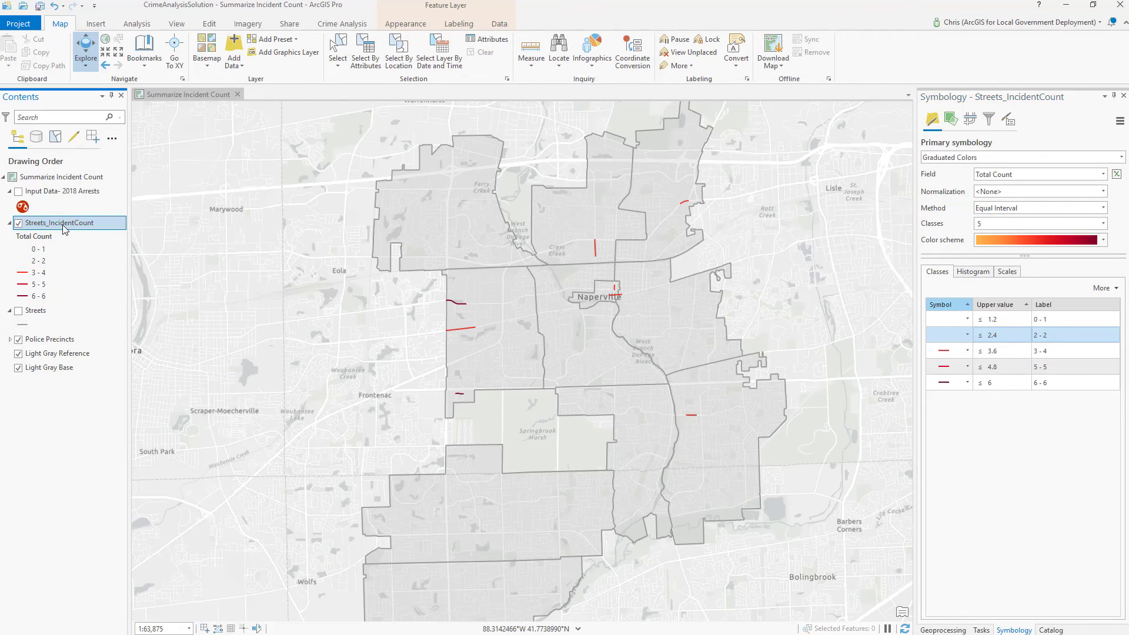
- Sort the Streets_IncidentCount attribute table by Total Count descending, then close the table
left_click(97, 278)
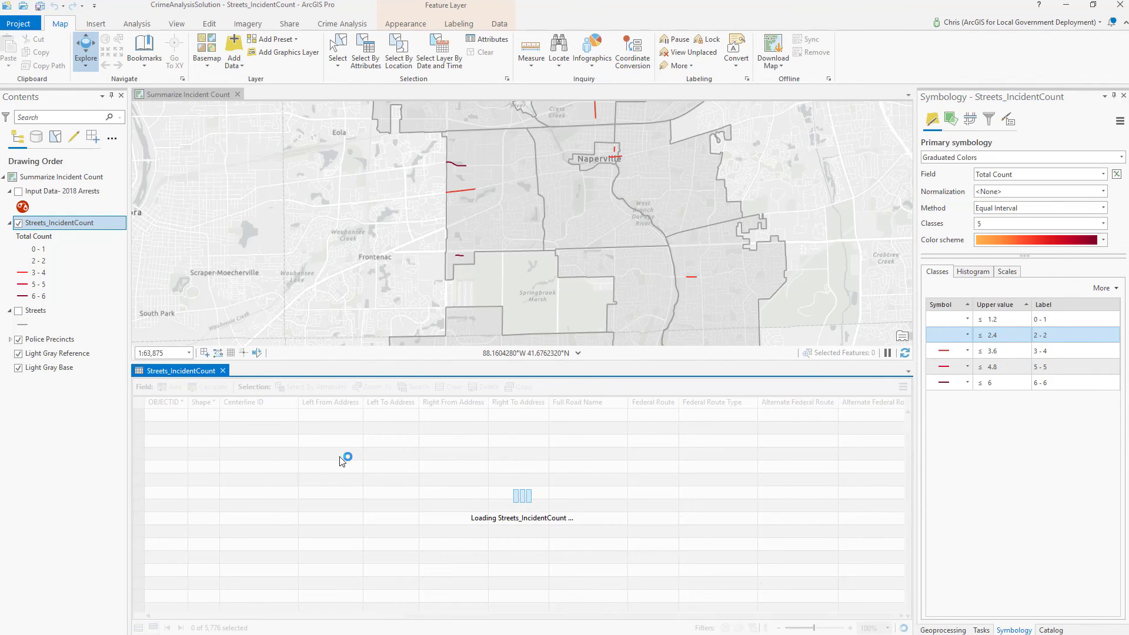
left_click_drag(365, 616, 427, 616)
left_click_drag(697, 624, 940, 624)
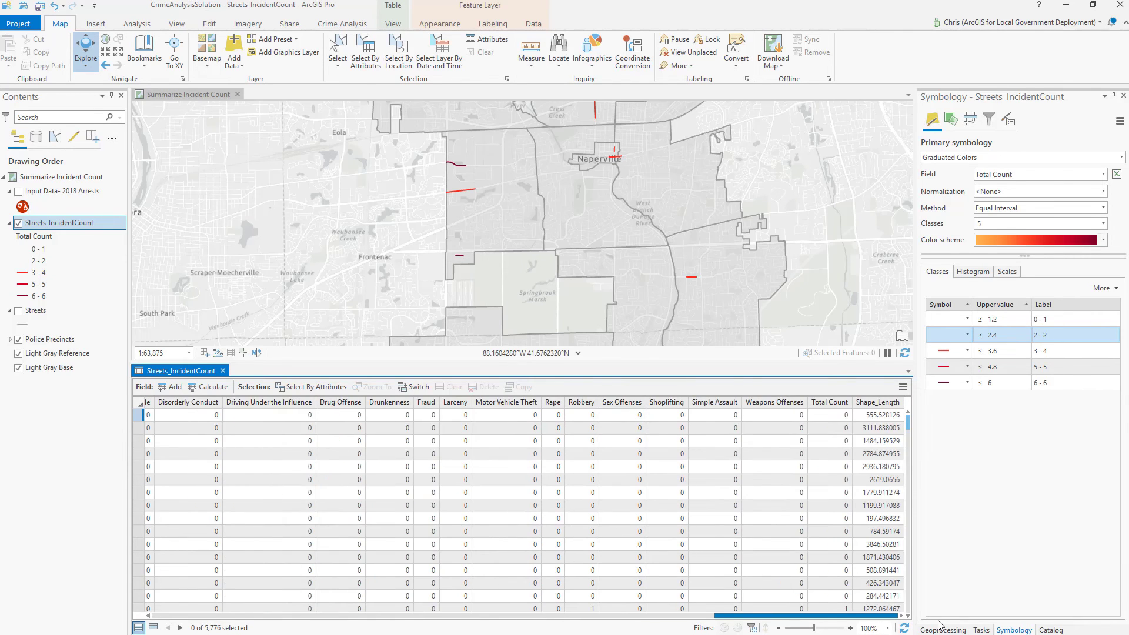
right_click(831, 404)
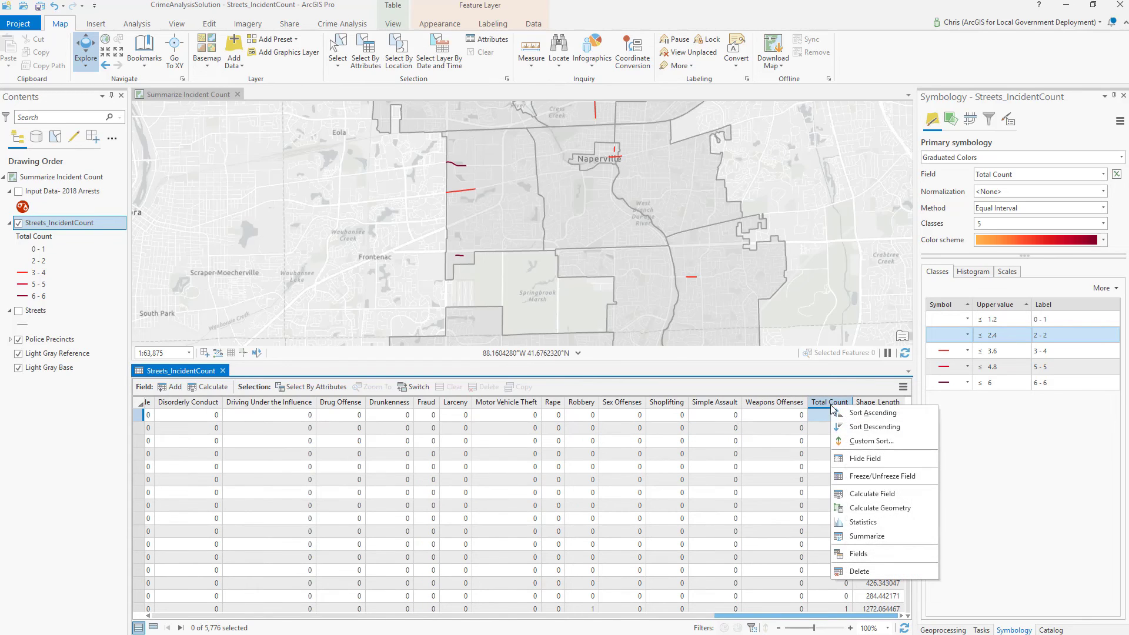
left_click(855, 427)
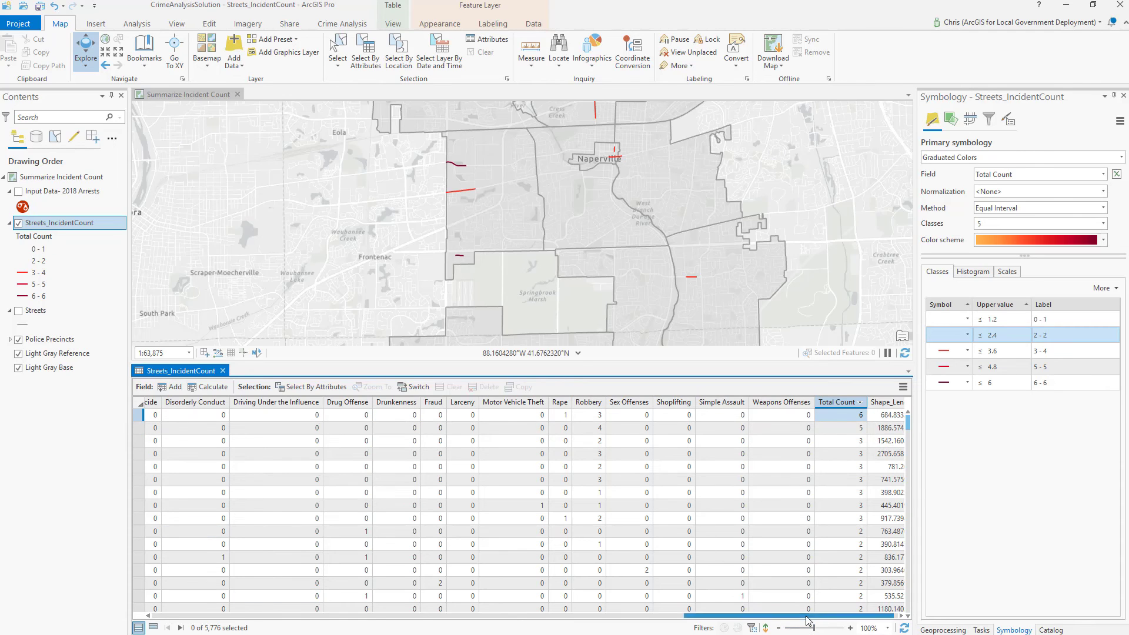
left_click_drag(802, 615, 858, 616)
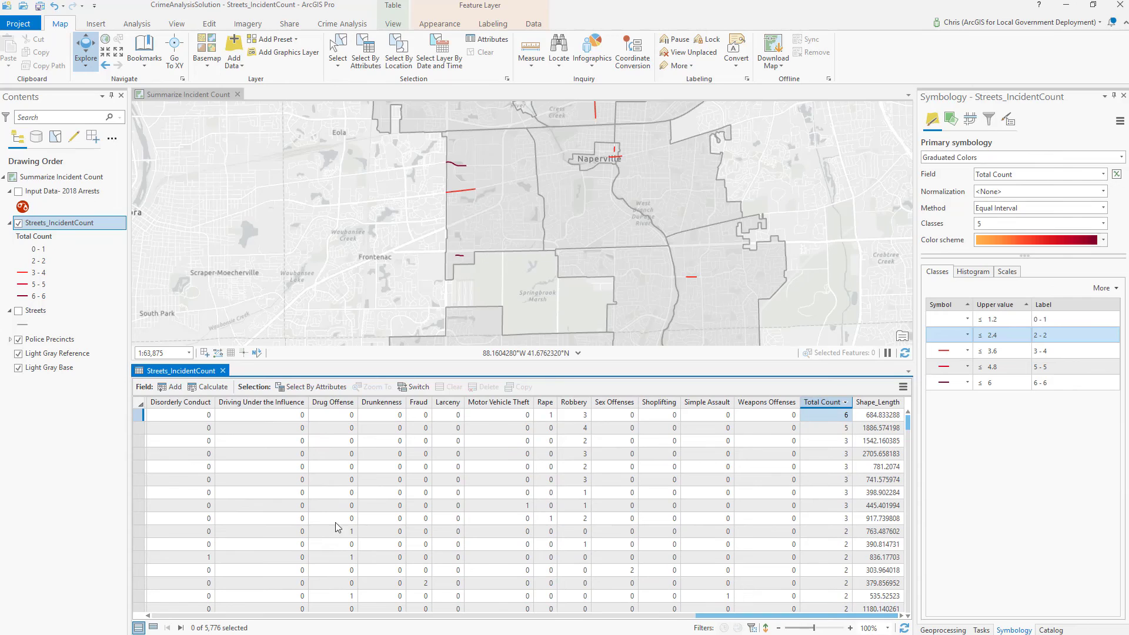
left_click(222, 370)
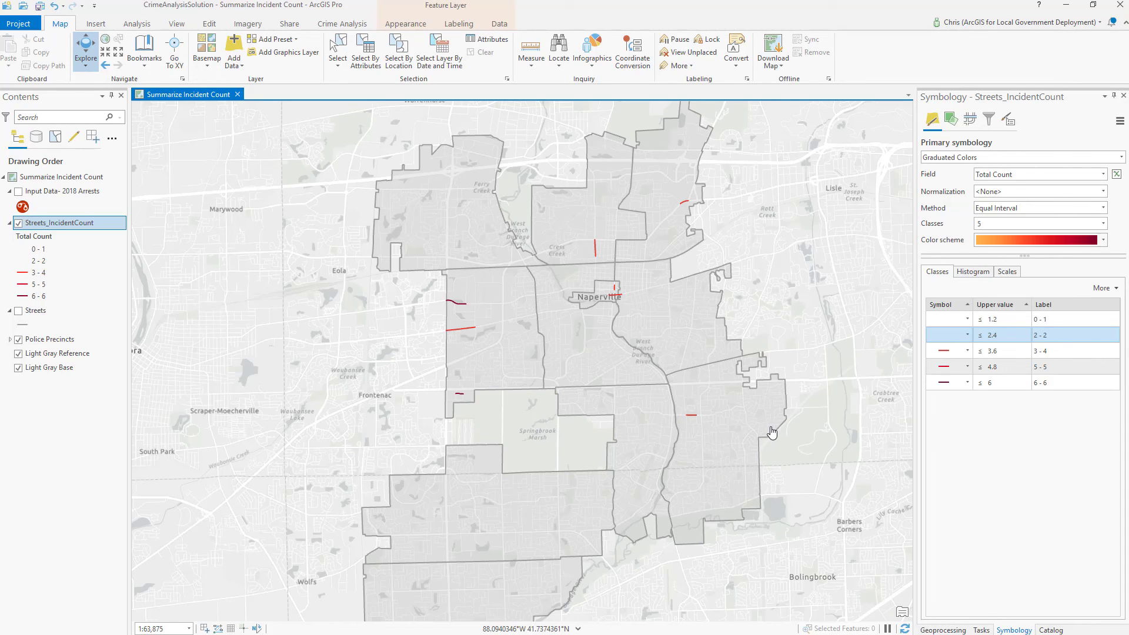
- Start Summarize Incident Count again from the Crime Analysis tab
left_click(342, 24)
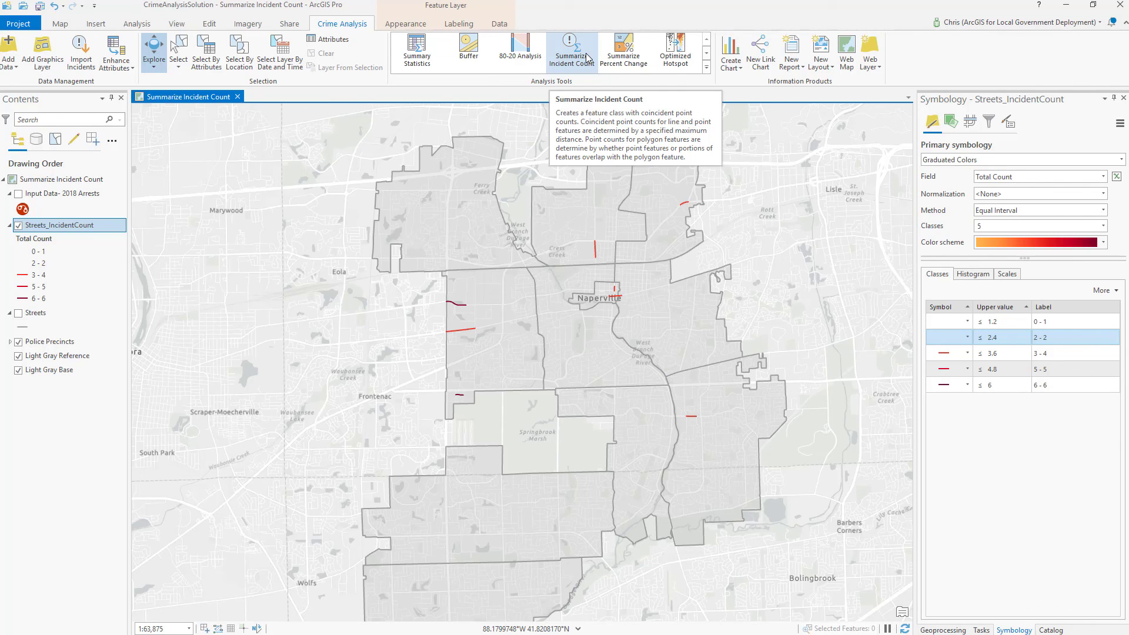
left_click(587, 57)
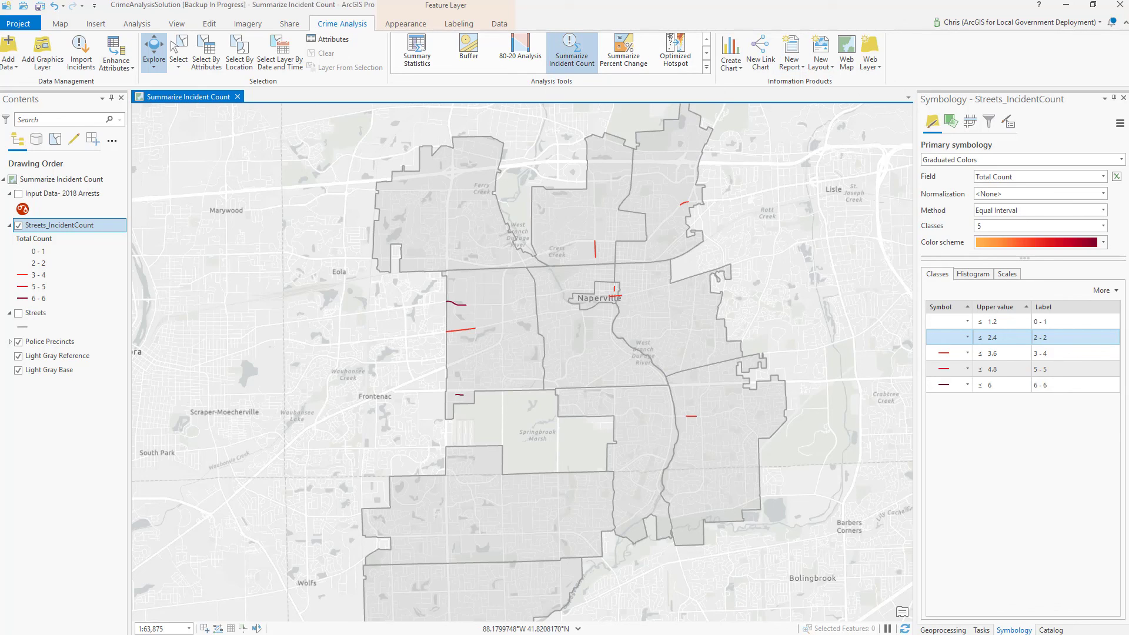